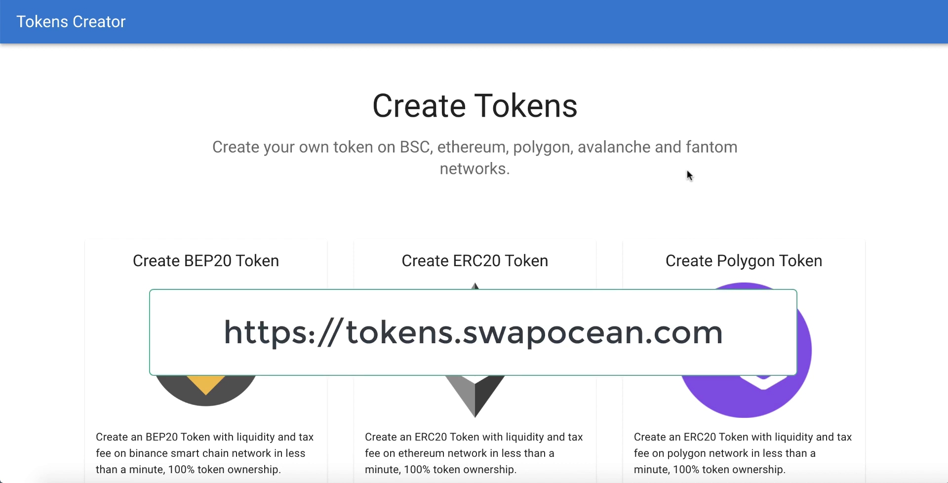
# Step: Browse the Tokens Creator home page, highlighting the header and the BEP20 token card heading
pyautogui.scroll(-1, 687, 174)
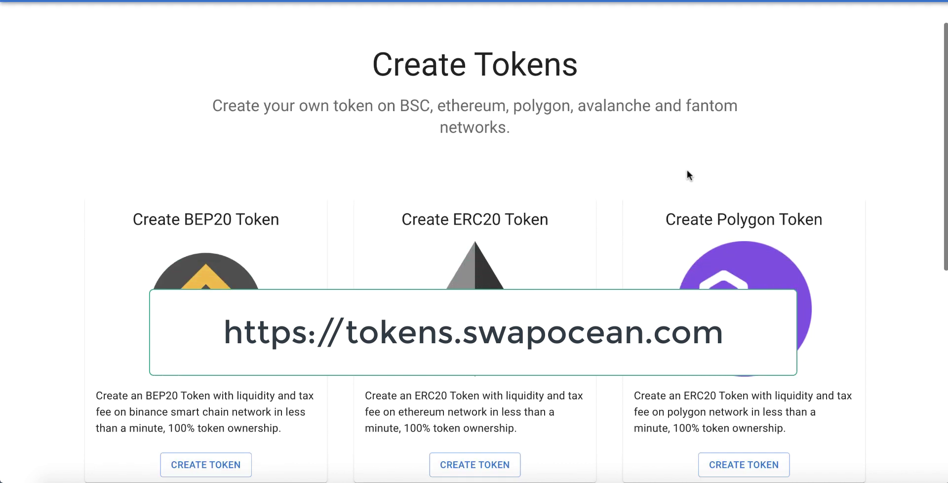
pyautogui.scroll(1, 687, 174)
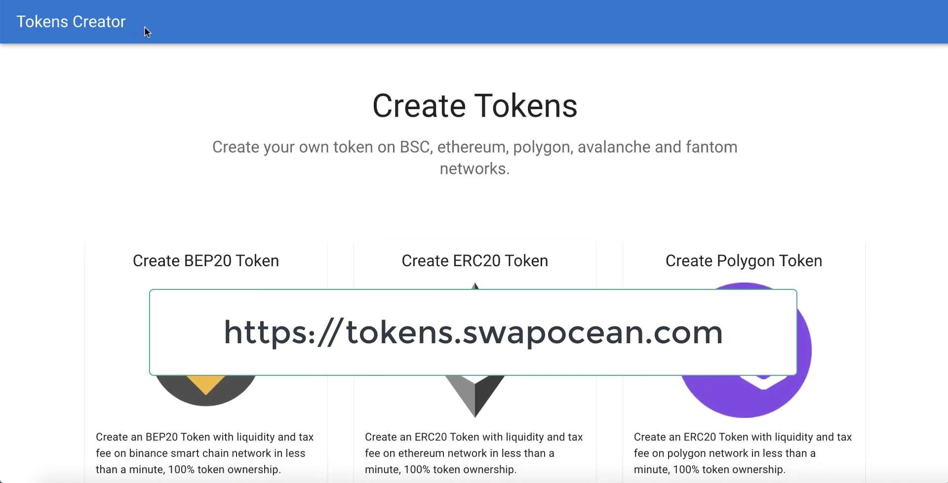
pyautogui.moveTo(143, 27); pyautogui.dragTo(17, 22)
pyautogui.scroll(-2, 416, 123)
pyautogui.scroll(-8, 417, 127)
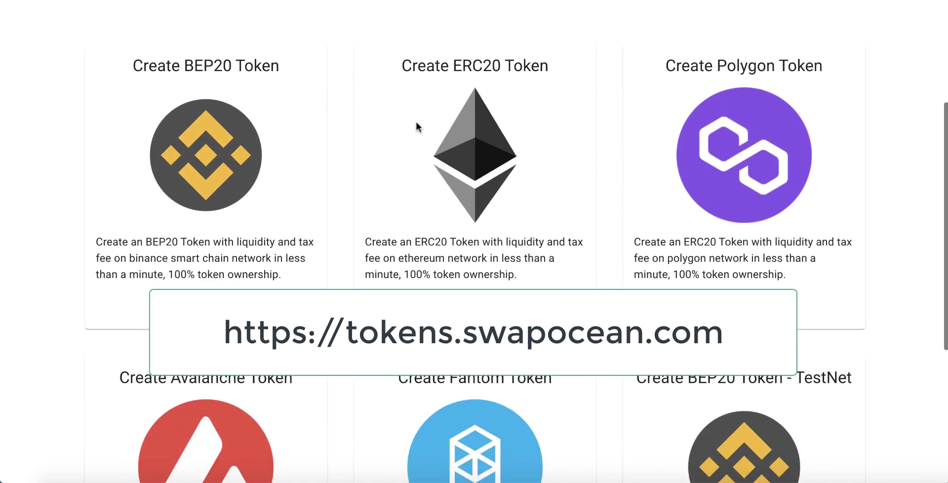
pyautogui.scroll(9, 417, 126)
pyautogui.click(416, 123)
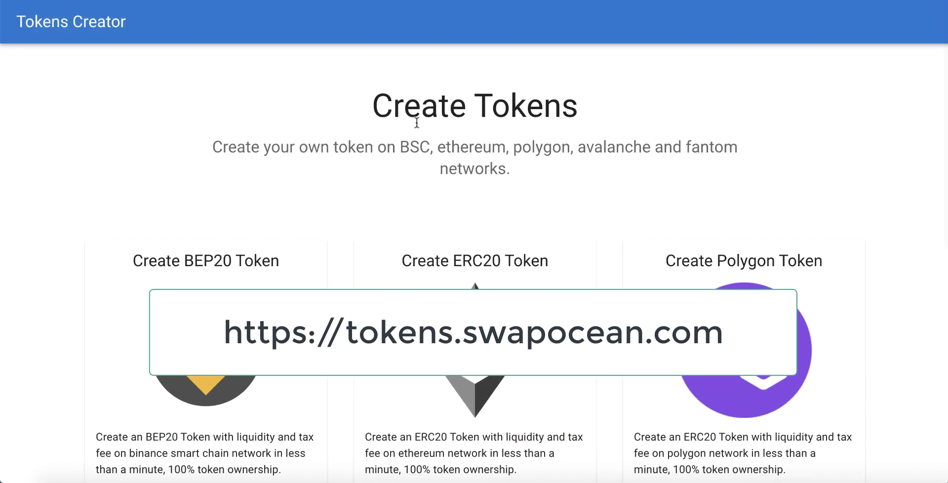
pyautogui.scroll(-6, 422, 131)
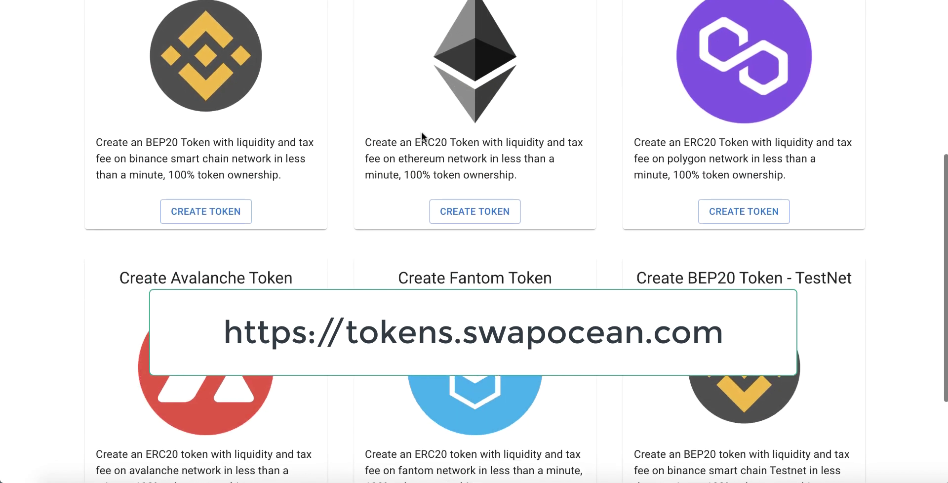
pyautogui.scroll(3, 421, 131)
pyautogui.scroll(3, 421, 132)
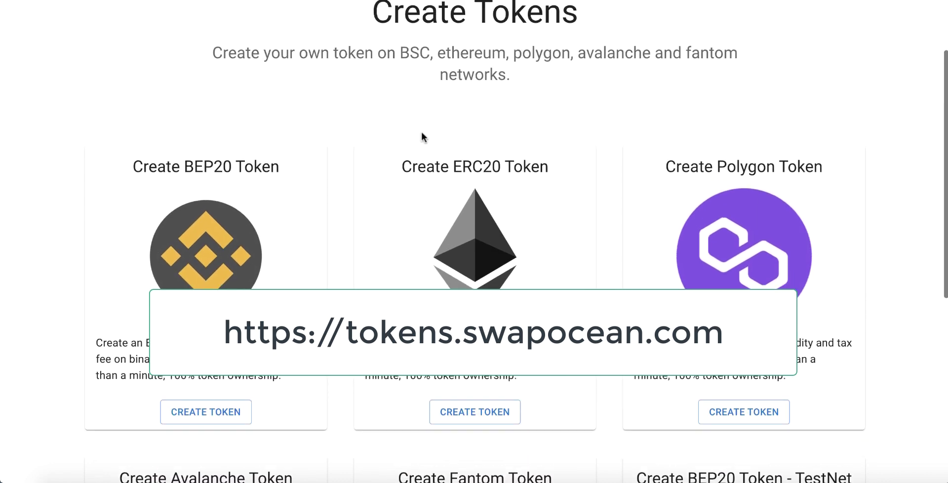
pyautogui.moveTo(271, 186); pyautogui.dragTo(157, 186)
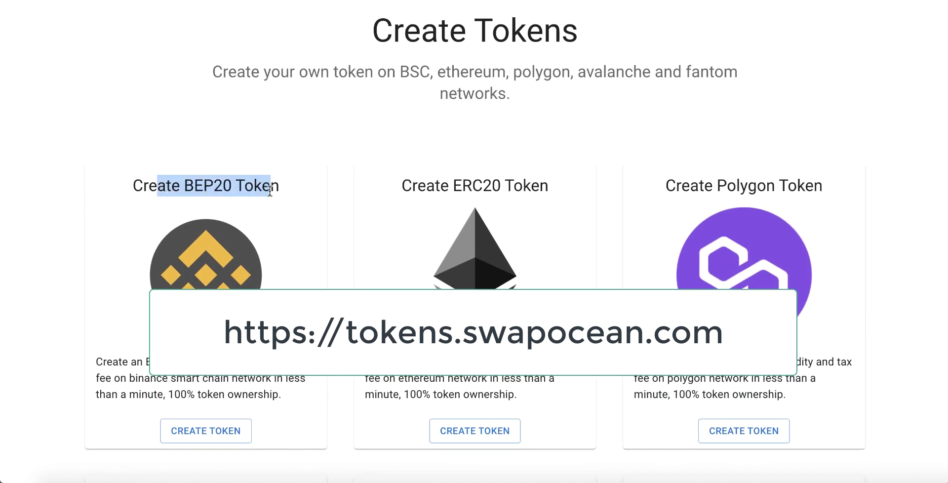
pyautogui.click(269, 190)
# Step: Highlight the Fantom and BEP20 TestNet token card headings on the home page
pyautogui.scroll(-6, 477, 208)
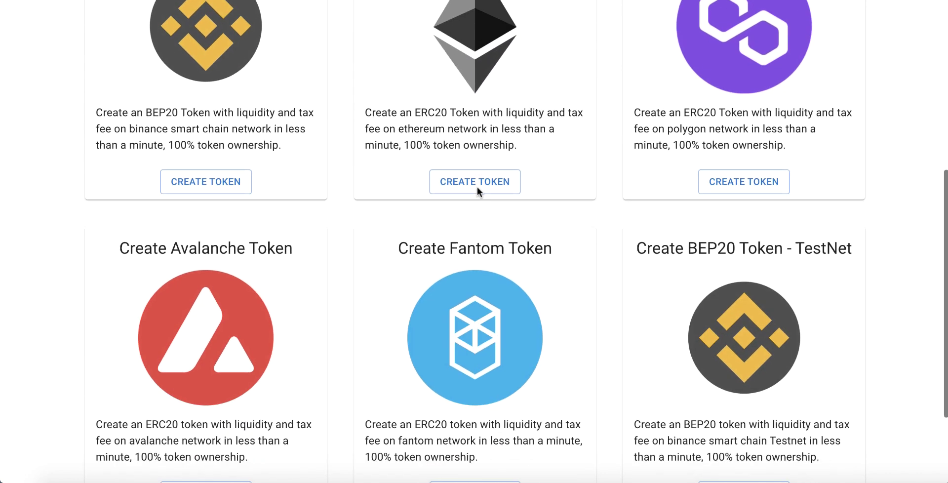
pyautogui.moveTo(275, 174); pyautogui.dragTo(212, 173)
pyautogui.moveTo(527, 174); pyautogui.dragTo(450, 173)
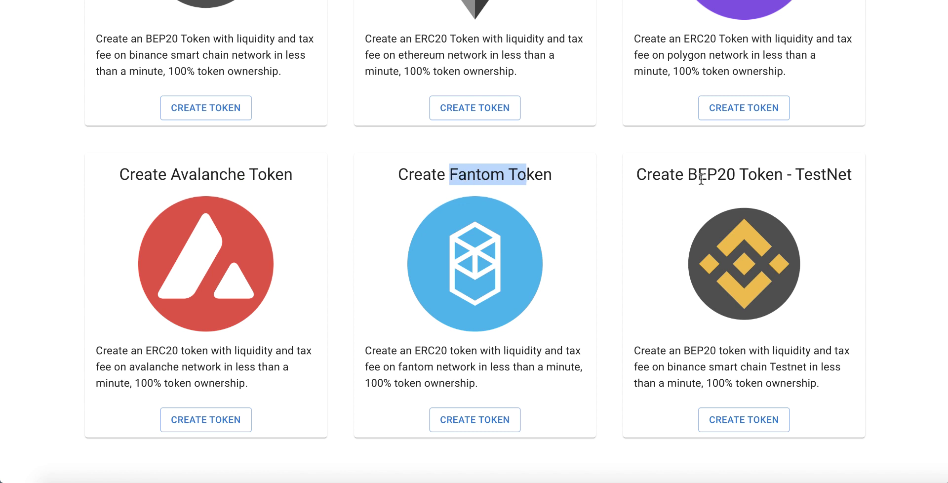
pyautogui.moveTo(837, 174); pyautogui.dragTo(636, 174)
pyautogui.click(813, 175)
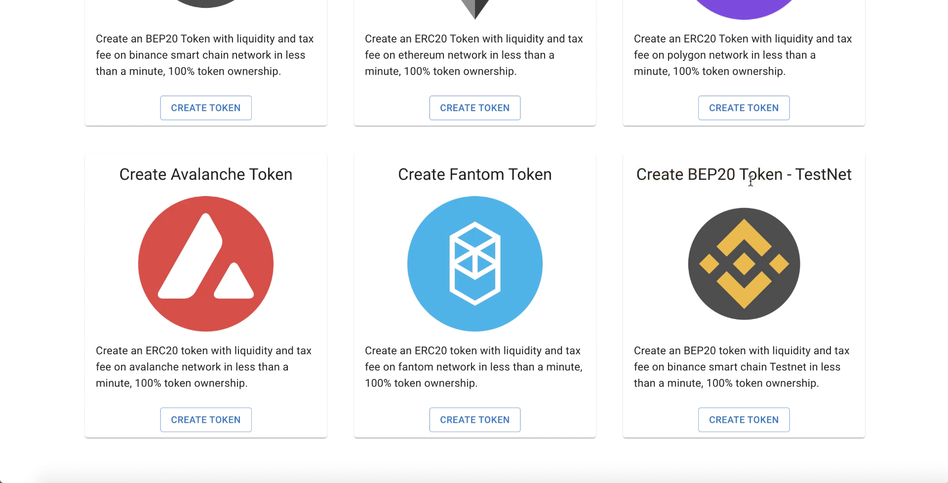
pyautogui.scroll(4, 813, 175)
pyautogui.scroll(-5, 751, 181)
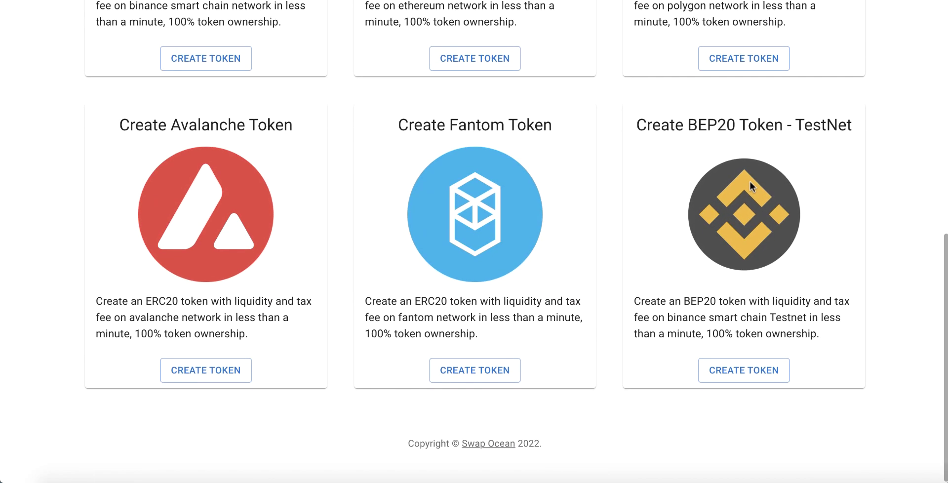
pyautogui.scroll(8, 750, 182)
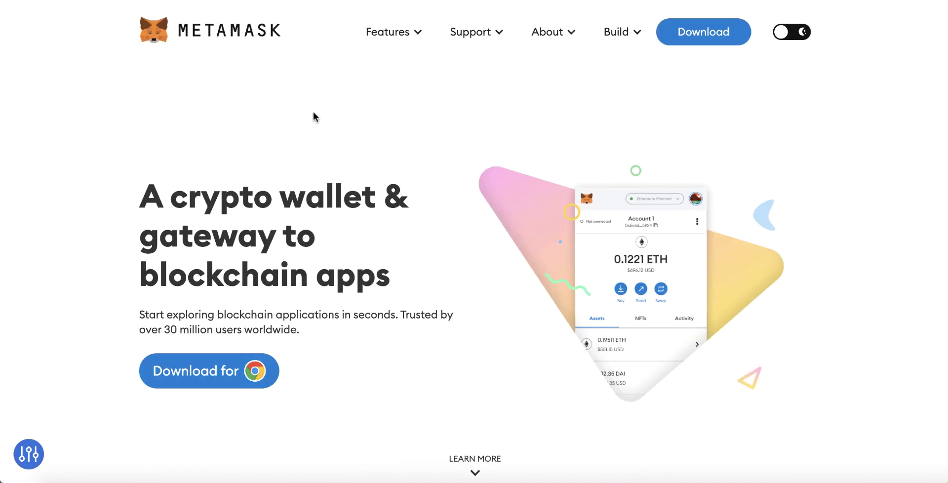
pyautogui.scroll(-4, 365, 195)
pyautogui.scroll(3, 364, 193)
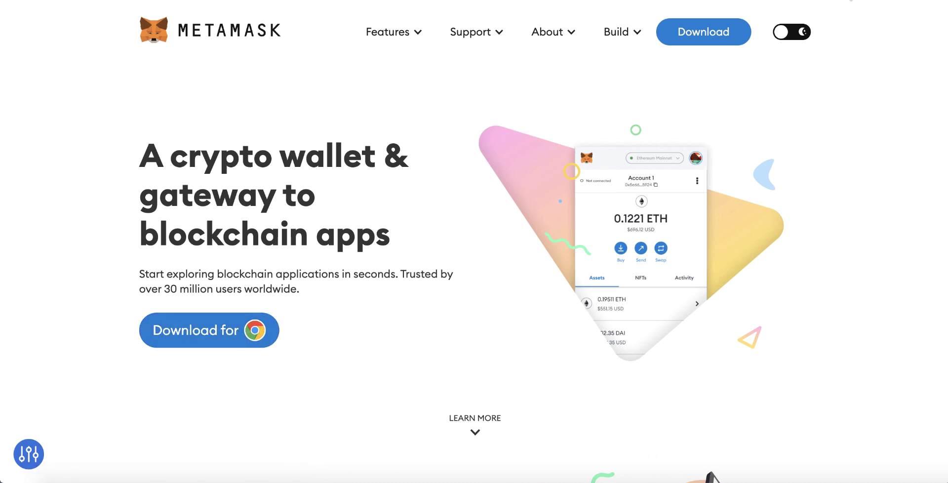
# Step: Open MetaMask and point out the 0 TBNB testnet balance
pyautogui.click(849, 1)
pyautogui.click(405, 78)
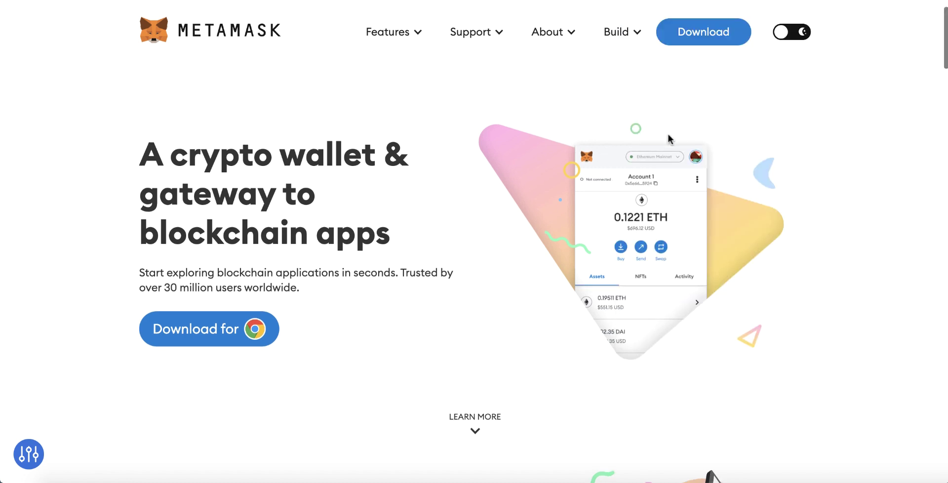
pyautogui.hotkey('alt', 'shift', 'm')
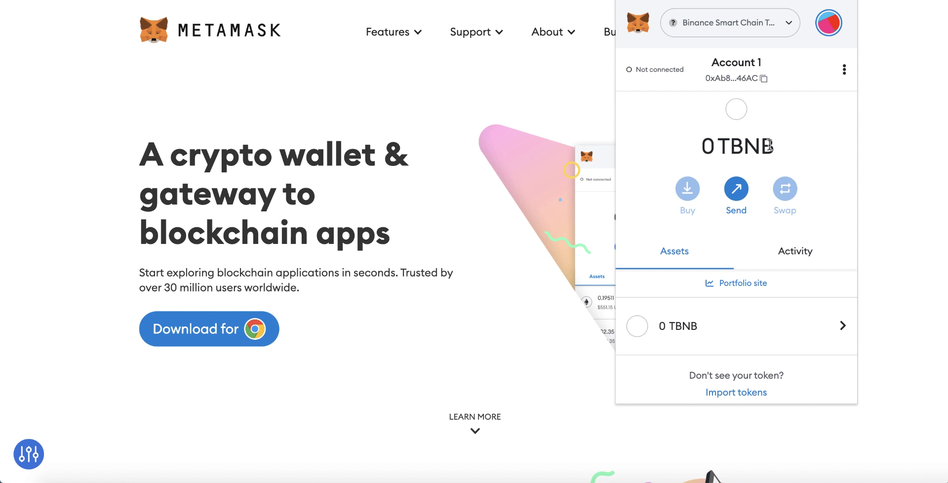
pyautogui.moveTo(772, 145); pyautogui.dragTo(729, 147)
pyautogui.click(716, 148)
pyautogui.click(727, 148)
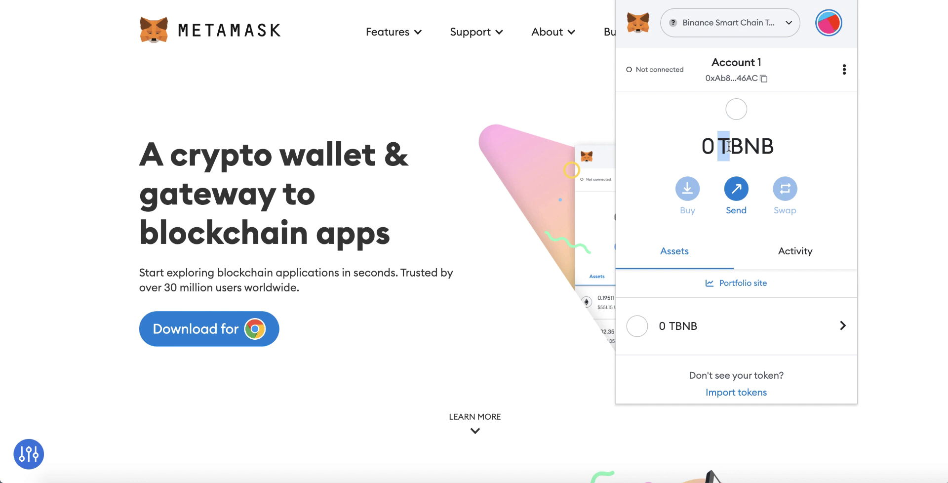
pyautogui.click(727, 147)
pyautogui.moveTo(729, 147); pyautogui.dragTo(740, 146)
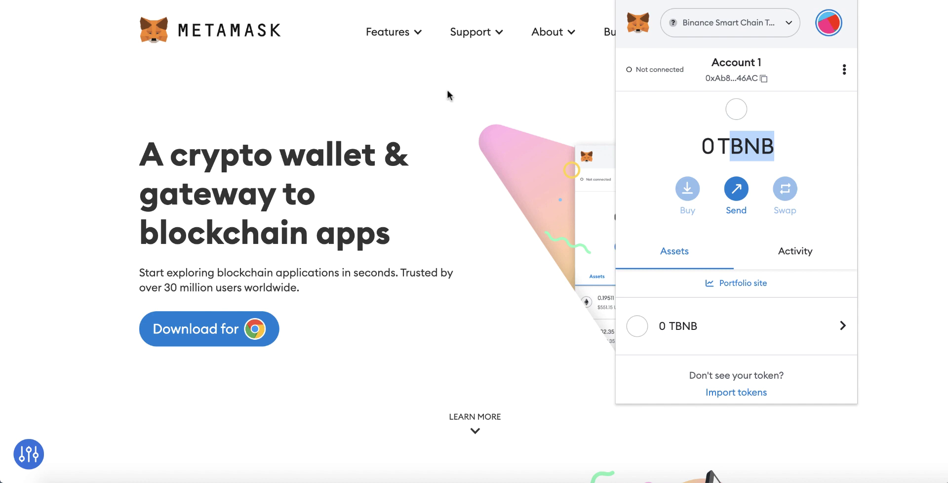
# Step: Load the faucet at testnet.binance.org/faucet-smart in a new Chrome tab
pyautogui.click(415, 79)
pyautogui.hotkey('ctrl', 't')
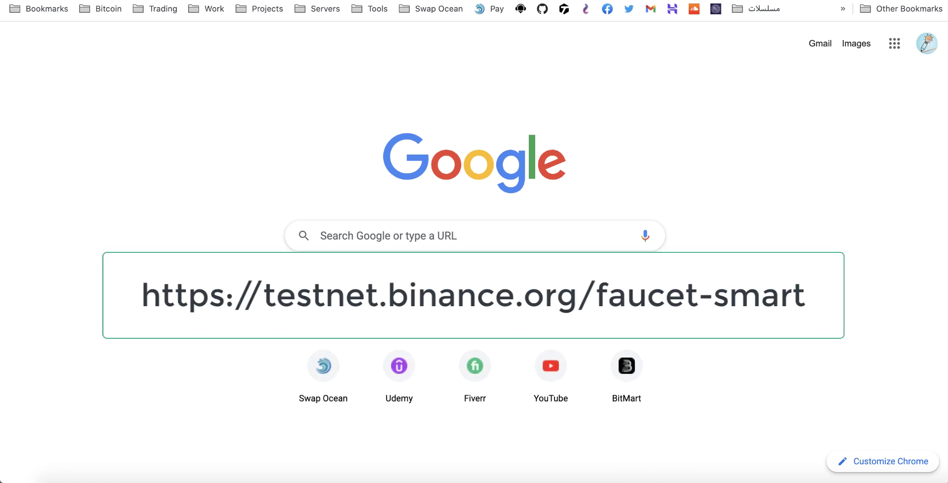
pyautogui.write('tes')
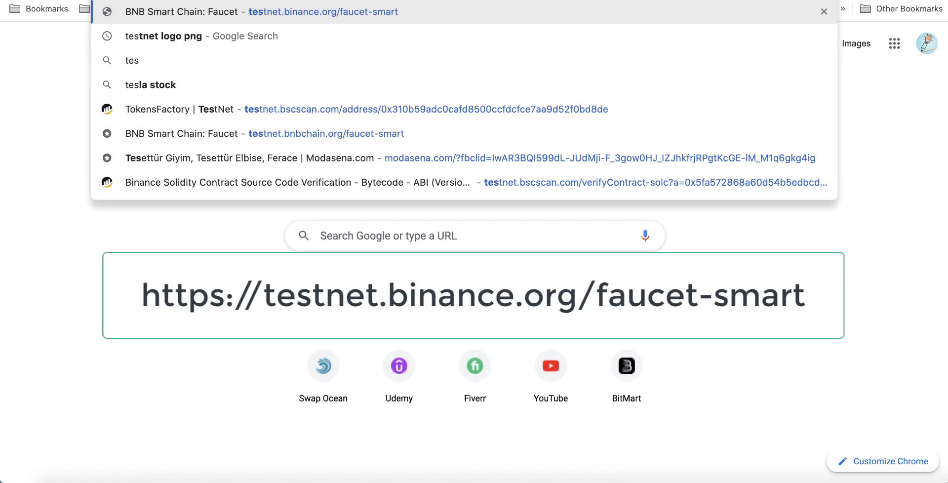
pyautogui.press('Return')
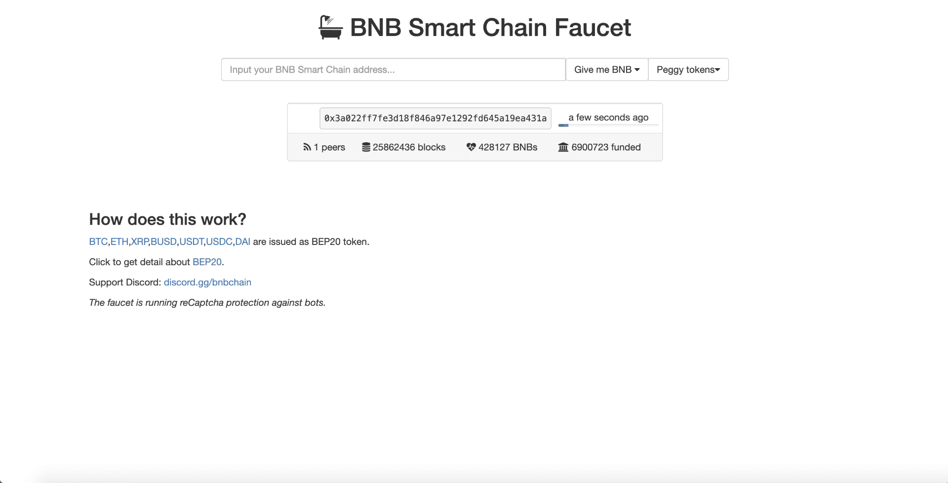
# Step: Paste the copied MetaMask wallet address into the faucet and request 0.5 BNB
pyautogui.click(757, 2)
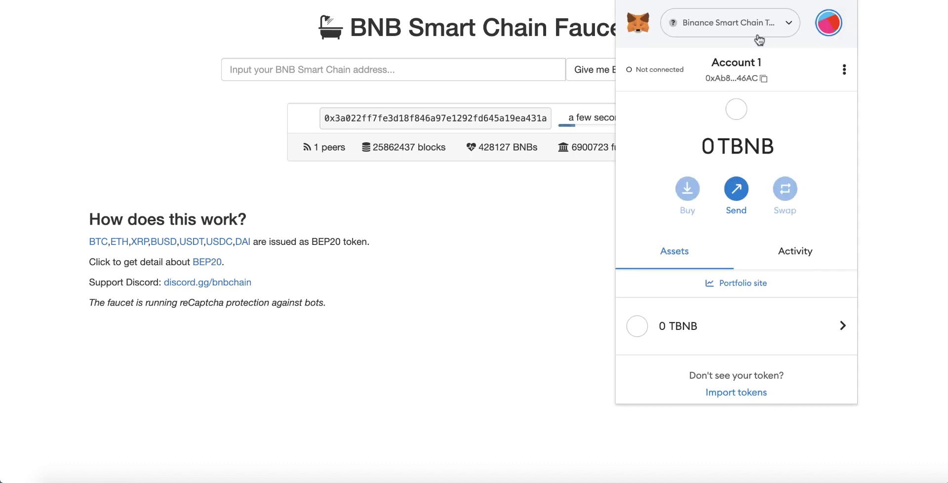
pyautogui.click(732, 79)
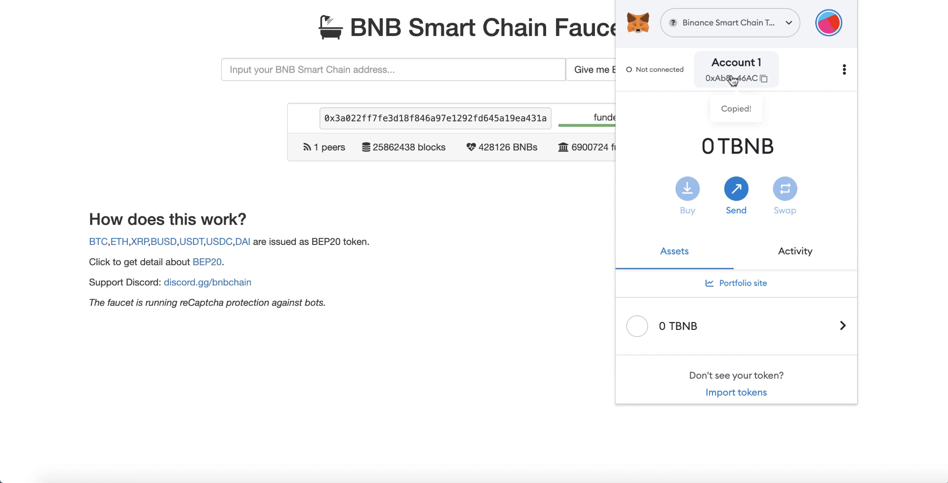
pyautogui.click(464, 75)
pyautogui.click(458, 73)
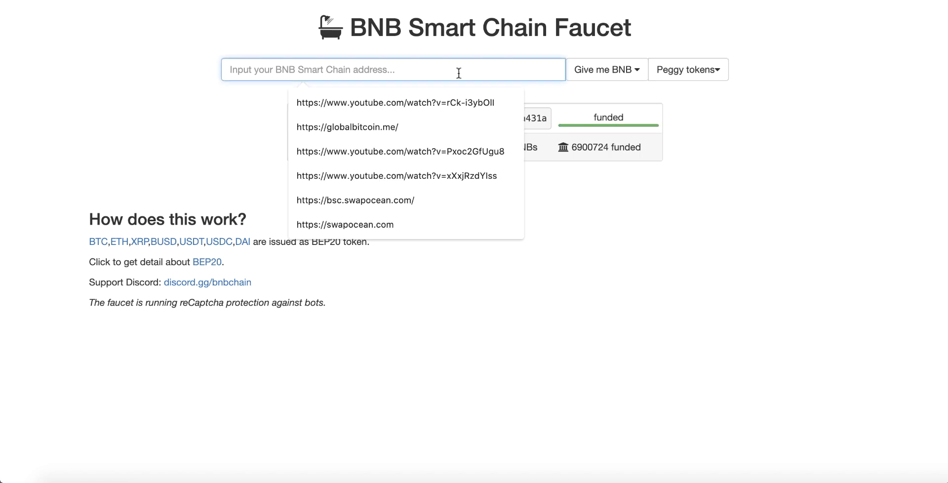
pyautogui.press('super+v')
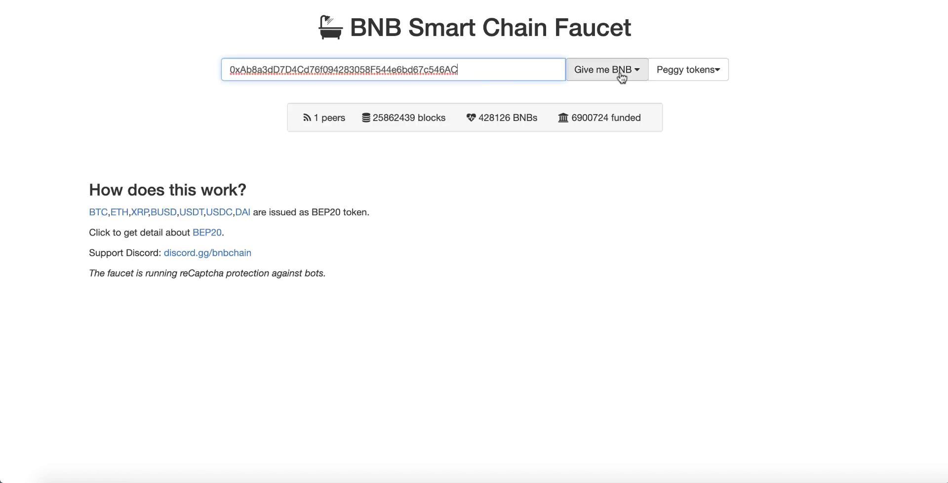
pyautogui.click(620, 74)
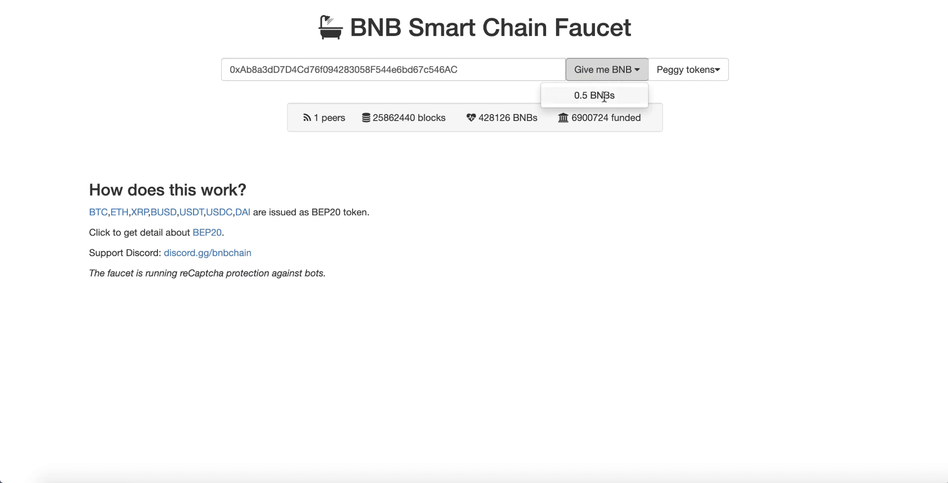
pyautogui.click(604, 96)
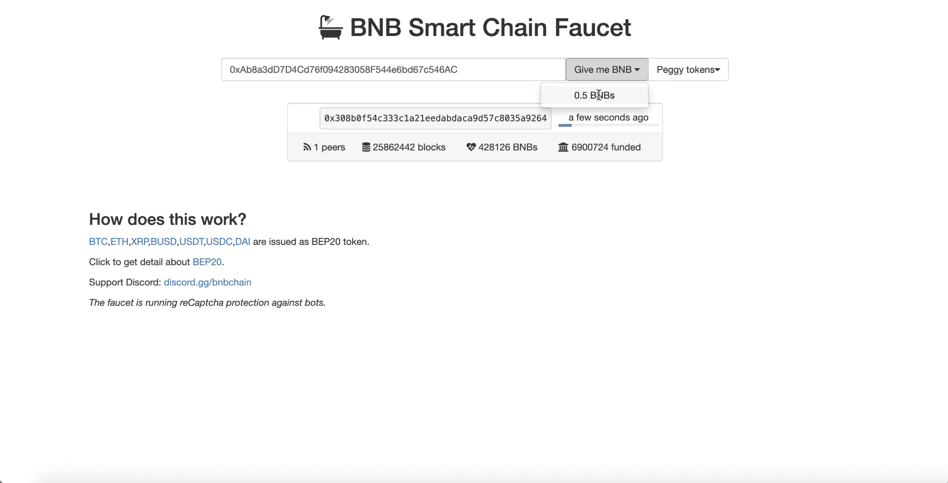
pyautogui.click(593, 95)
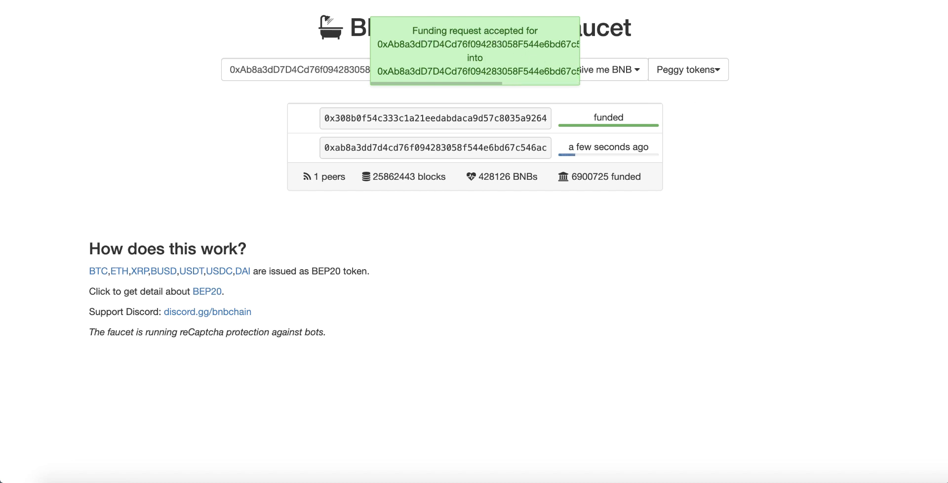
# Step: Confirm that MetaMask now shows a 0.5 TBNB balance
pyautogui.click(846, 1)
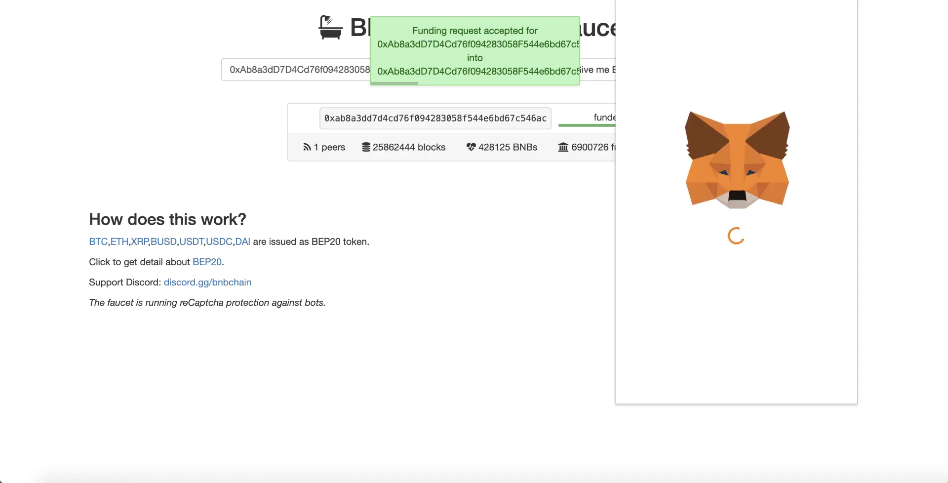
pyautogui.moveTo(702, 144)
pyautogui.mouseDown()
pyautogui.moveTo(789, 146)
pyautogui.moveTo(692, 145)
pyautogui.mouseUp()
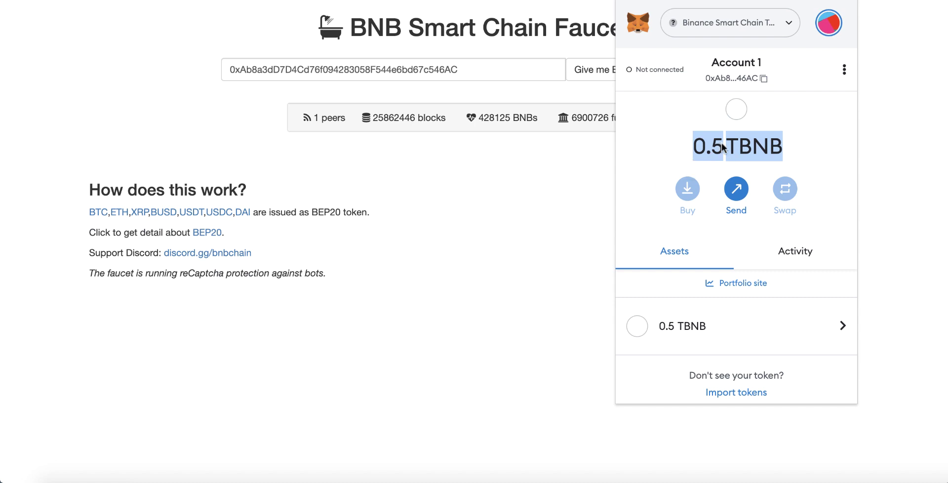
pyautogui.click(500, 171)
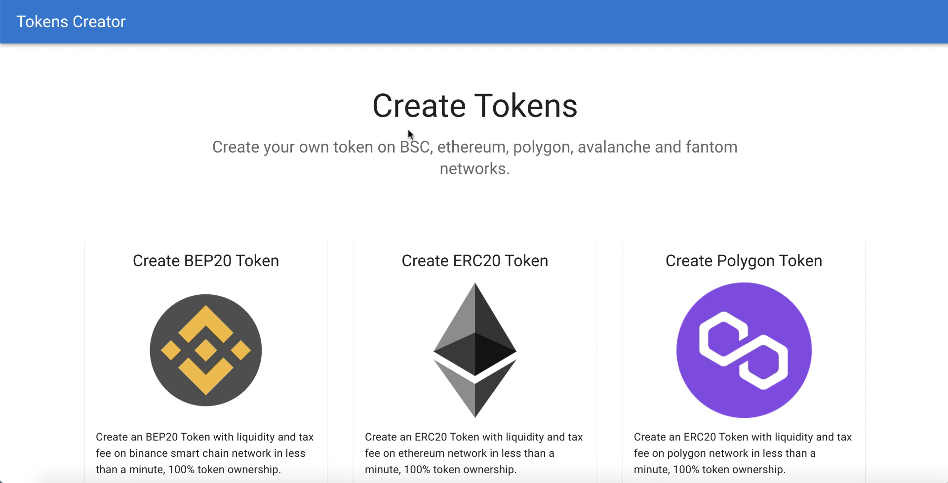
# Step: Open the CREATE TOKEN form under the 'Create BEP20 Token - TestNet' card
pyautogui.scroll(-9, 481, 138)
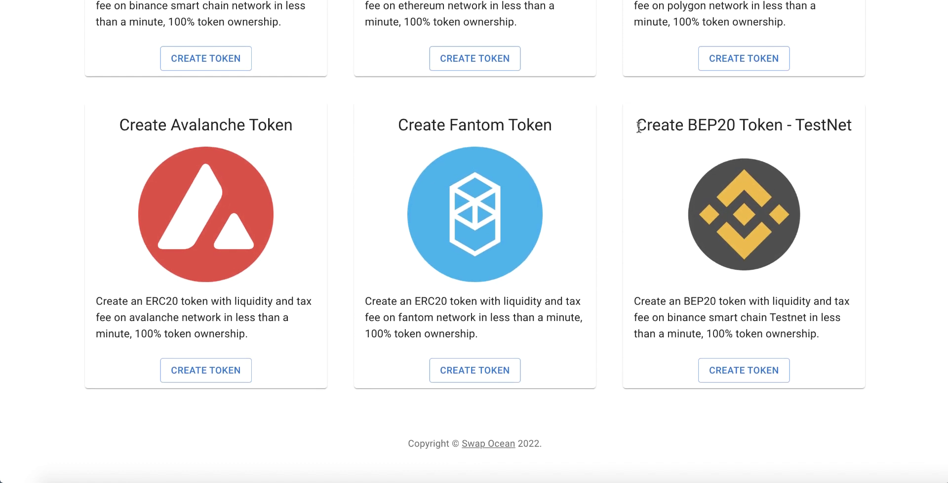
pyautogui.moveTo(636, 125); pyautogui.dragTo(849, 128)
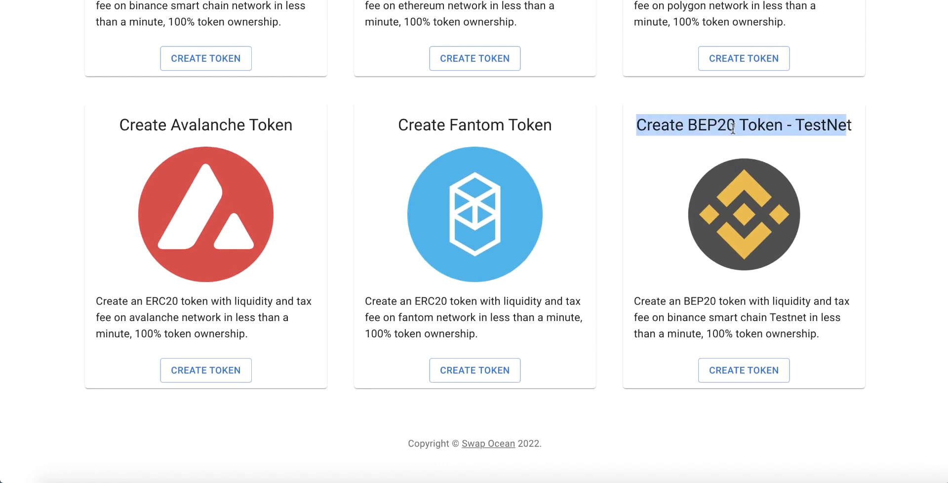
pyautogui.doubleClick(832, 126)
pyautogui.click(720, 294)
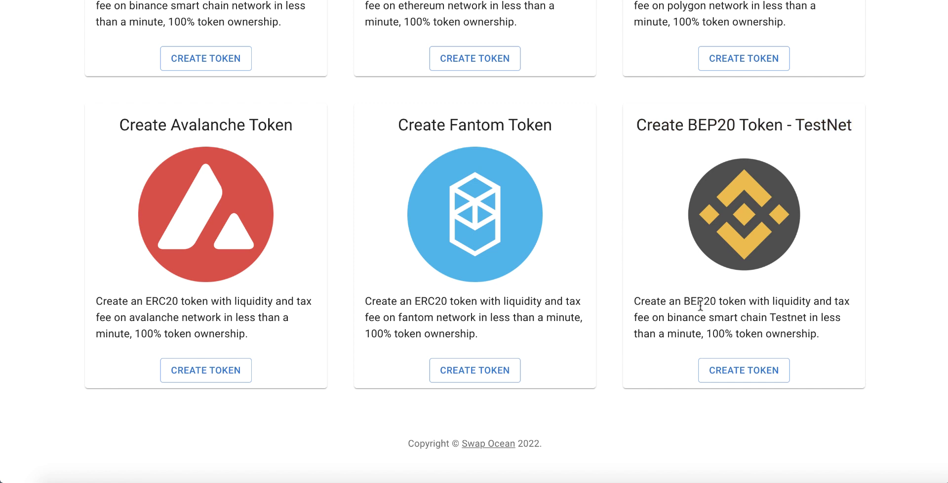
pyautogui.click(744, 371)
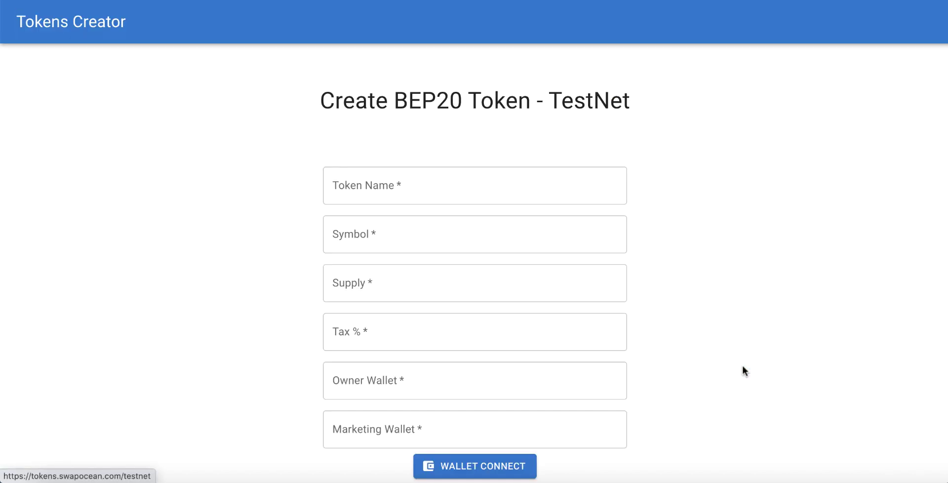
pyautogui.scroll(-3, 535, 102)
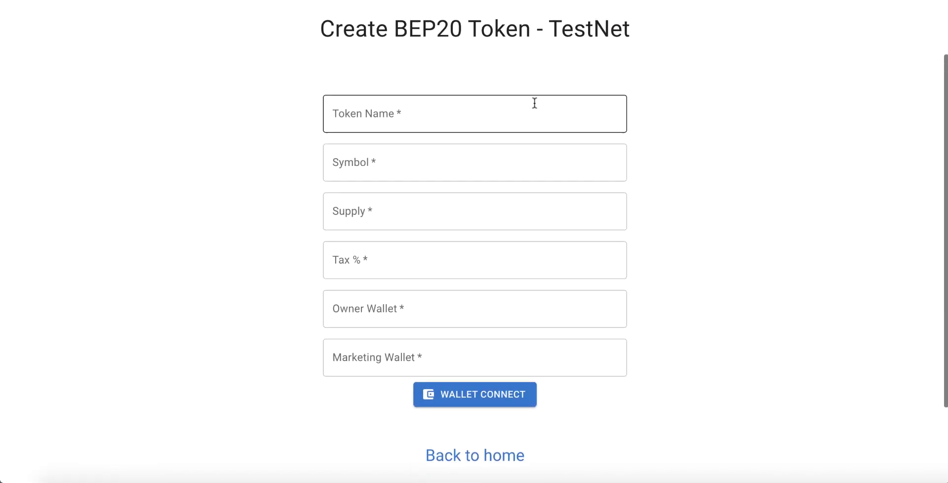
pyautogui.scroll(2, 534, 102)
pyautogui.scroll(-3, 533, 102)
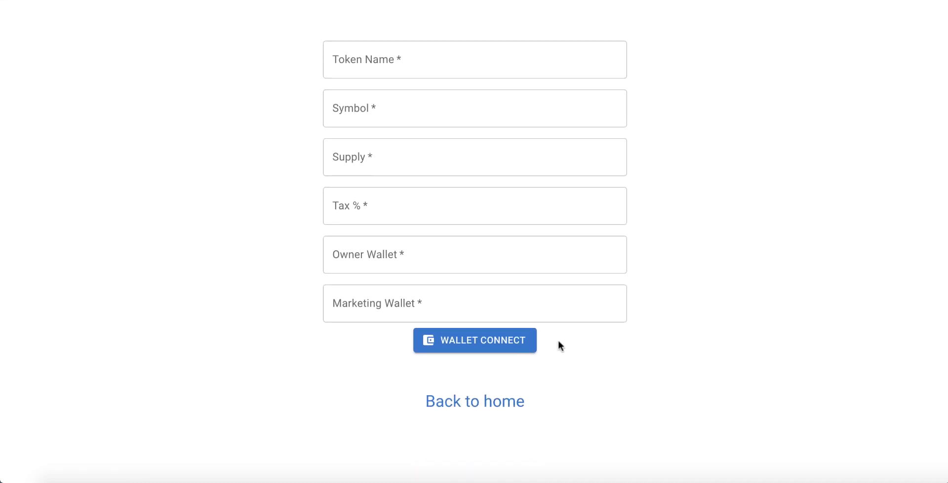
pyautogui.scroll(3, 560, 340)
pyautogui.scroll(-1, 552, 396)
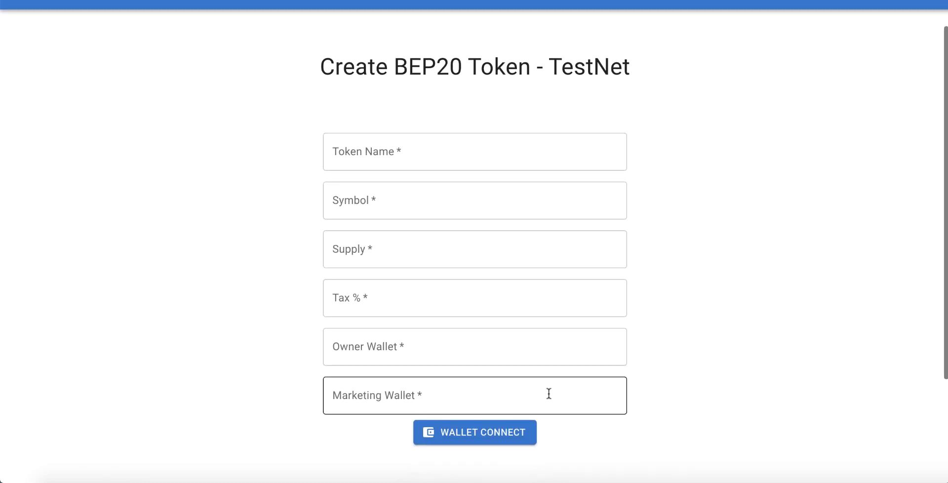
# Step: Connect MetaMask Account 1 to the Tokens Creator site and confirm it is connected
pyautogui.click(476, 436)
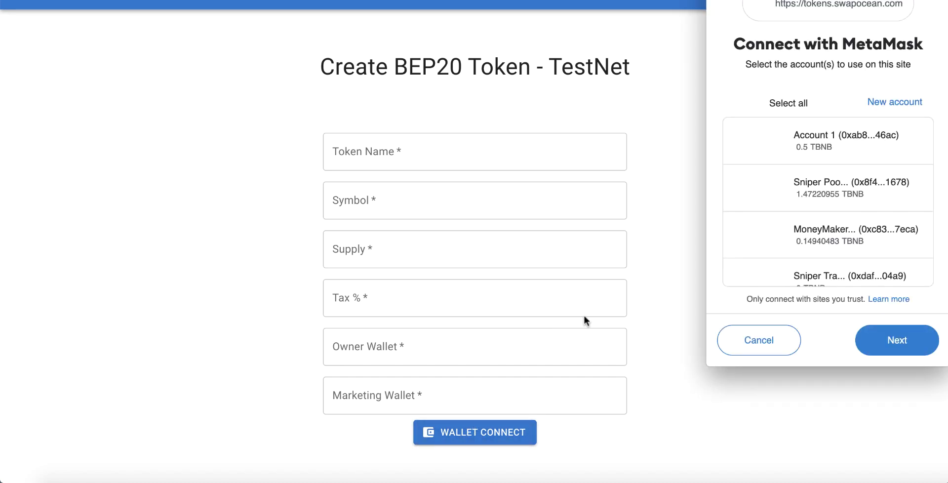
pyautogui.click(900, 348)
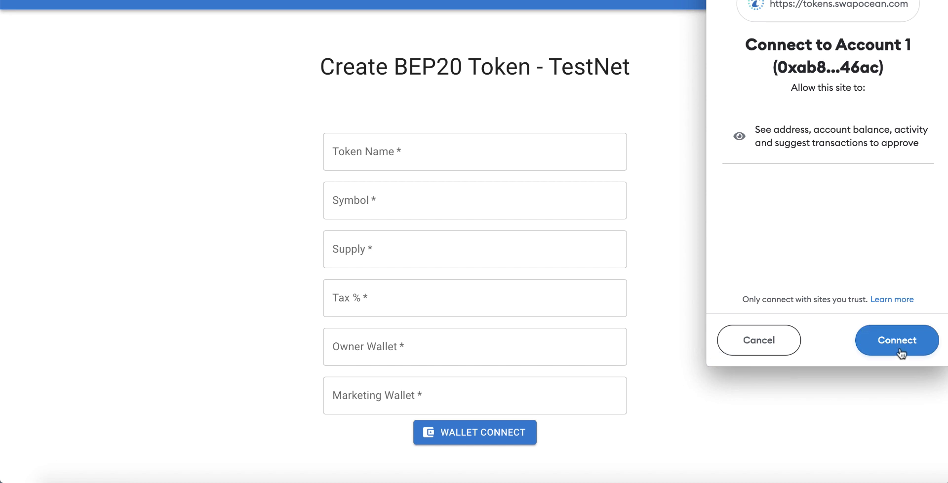
pyautogui.click(888, 340)
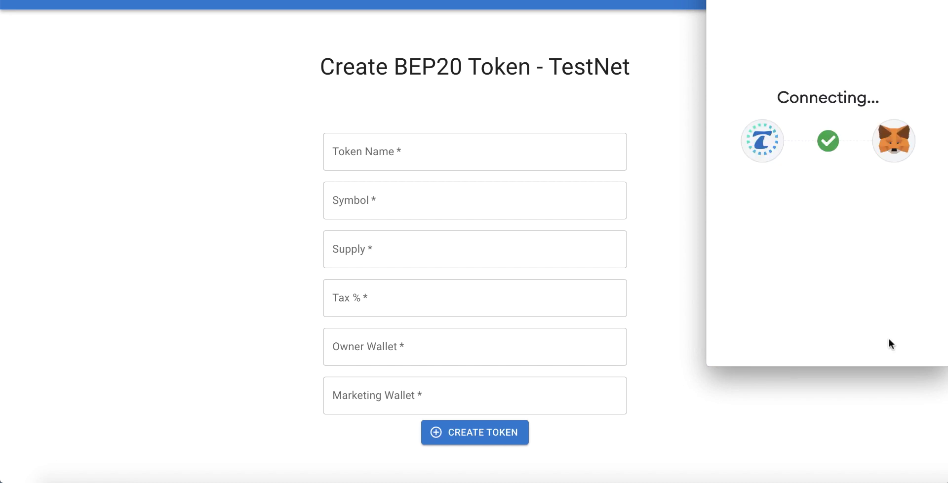
pyautogui.scroll(2, 803, 325)
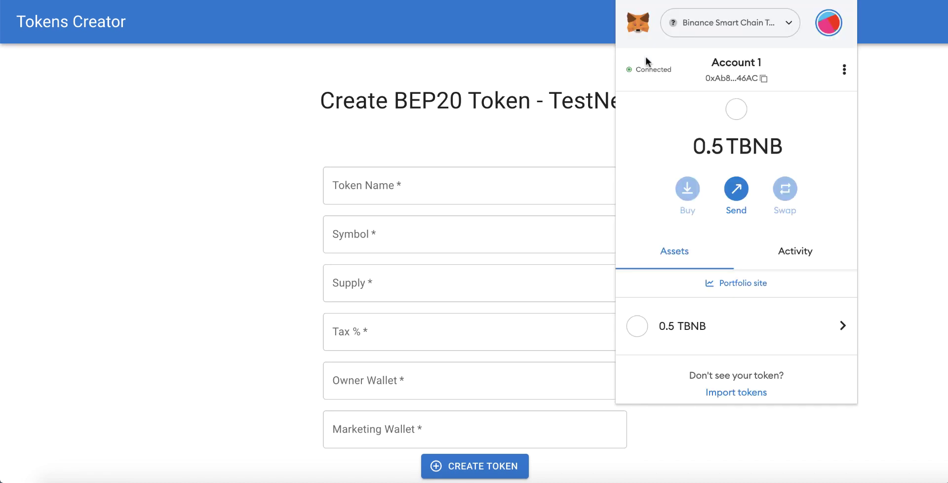
pyautogui.click(569, 104)
# Step: Enter Token Name 'New Bitcoin' and Symbol 'NBTC'
pyautogui.scroll(-2, 525, 143)
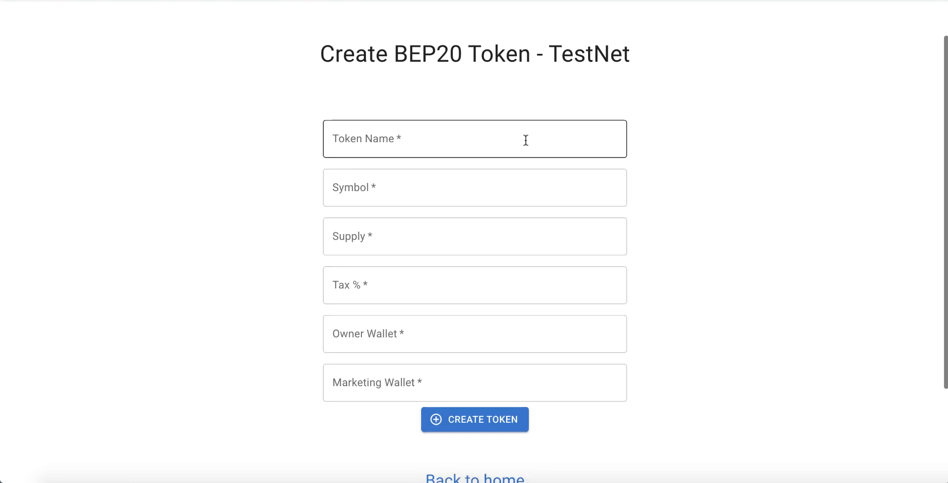
pyautogui.click(405, 147)
pyautogui.click(303, 143)
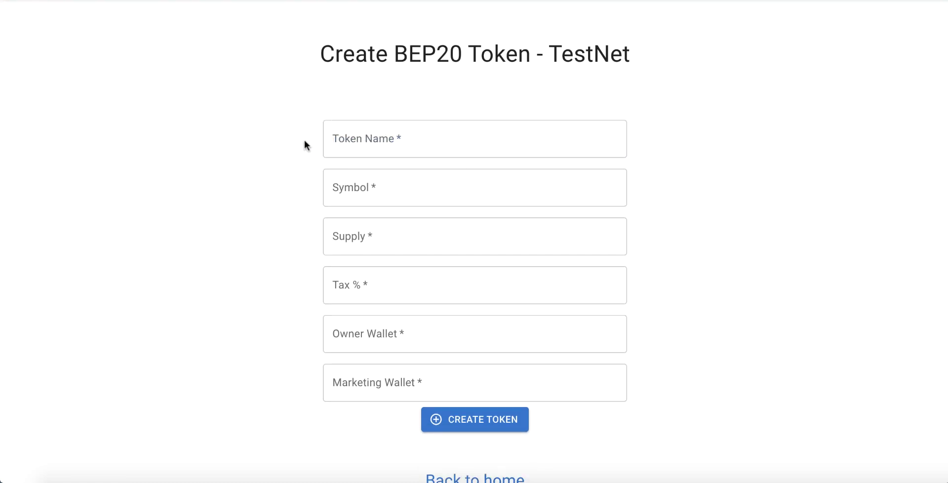
pyautogui.click(386, 142)
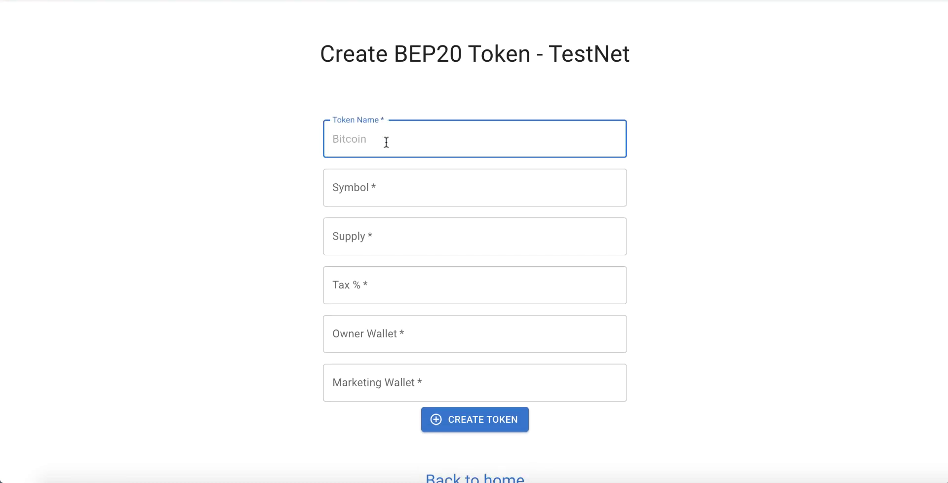
pyautogui.write('New Bitcoin')
pyautogui.click(379, 186)
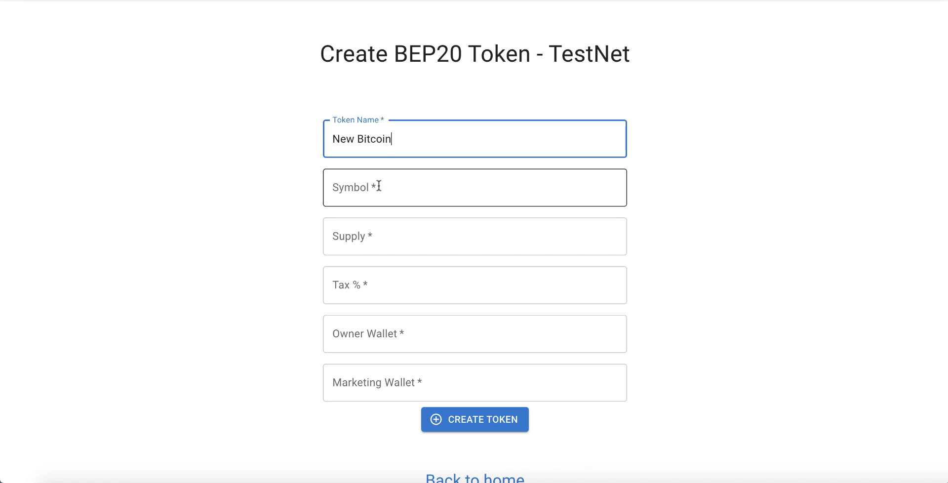
pyautogui.write('NBTC')
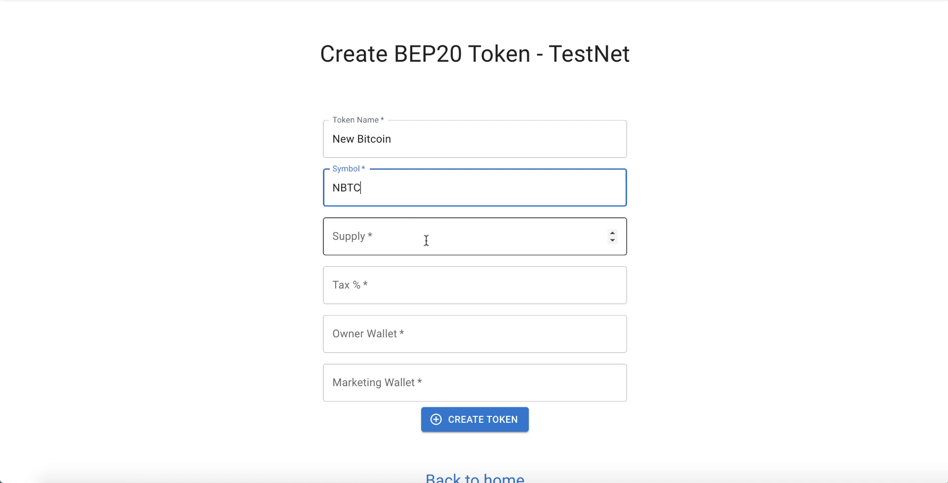
# Step: Set the total supply to 21000000 and the tax to 4%
pyautogui.click(426, 239)
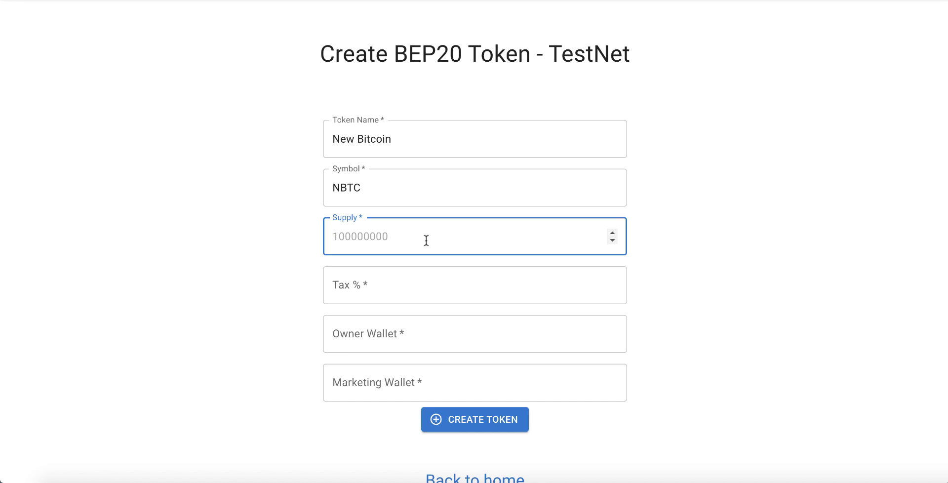
pyautogui.write('21000000')
pyautogui.click(241, 276)
pyautogui.click(366, 287)
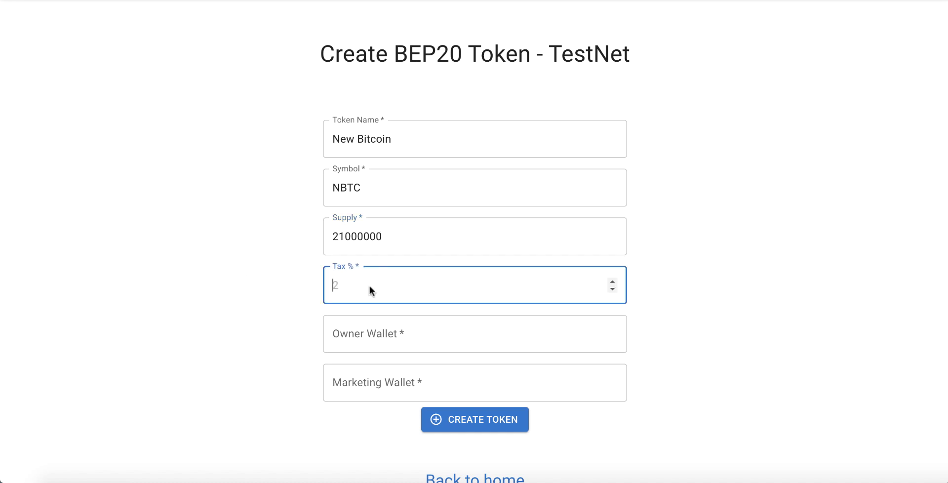
pyautogui.write('4')
pyautogui.click(250, 280)
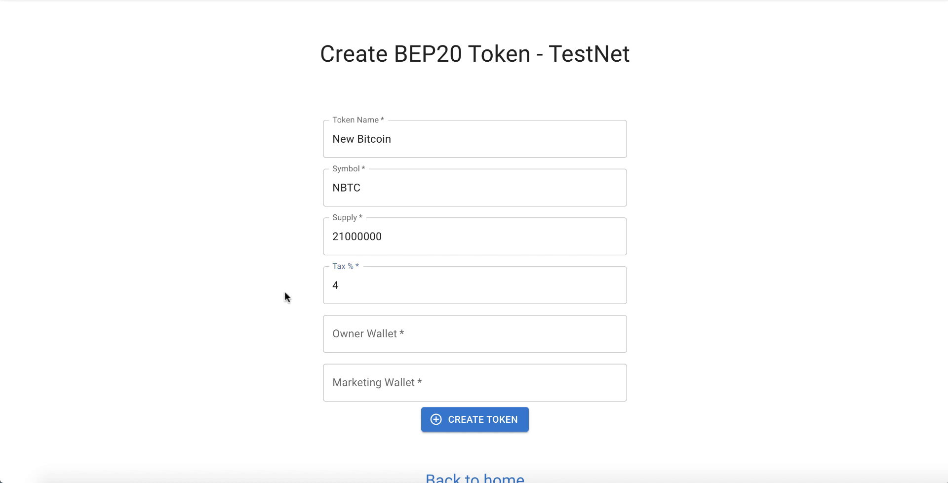
pyautogui.scroll(-2, 269, 291)
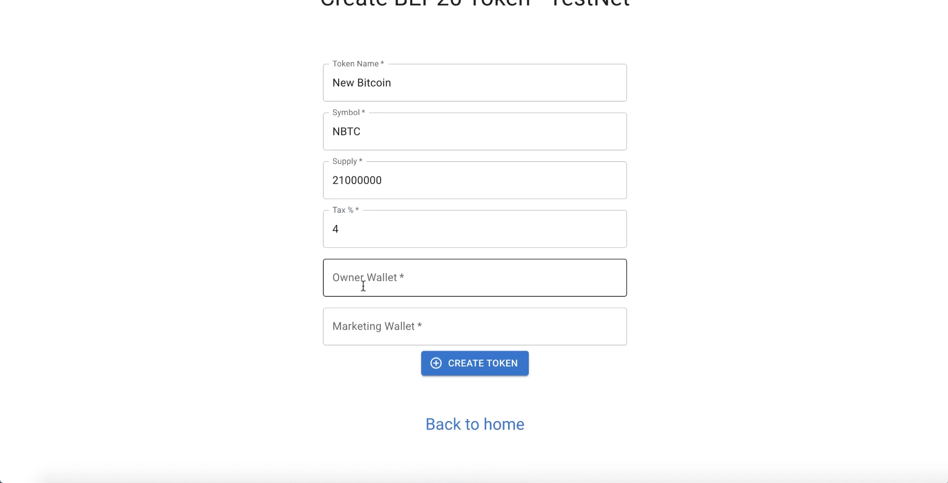
pyautogui.scroll(4, 364, 287)
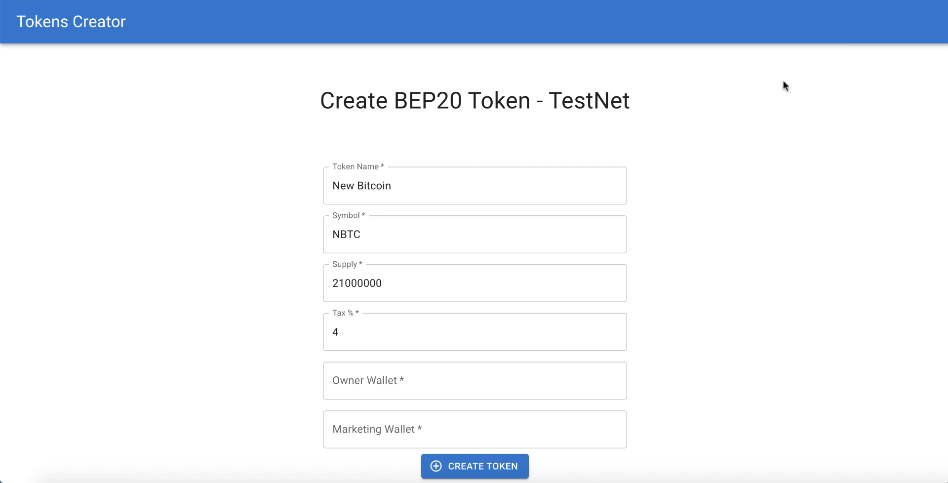
# Step: Copy the MetaMask account address into both the Owner Wallet and Marketing Wallet fields
pyautogui.hotkey('alt', 'shift', 'm')
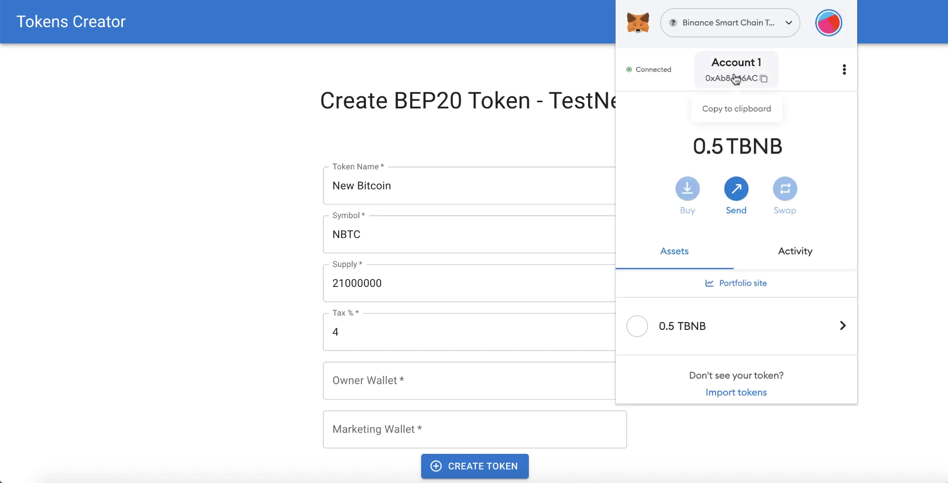
pyautogui.click(733, 80)
pyautogui.click(205, 216)
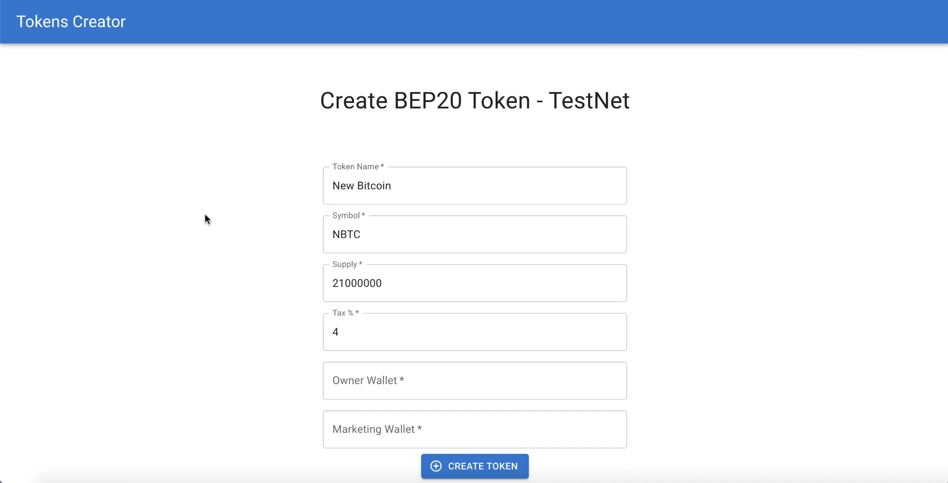
pyautogui.scroll(-3, 243, 267)
pyautogui.click(435, 315)
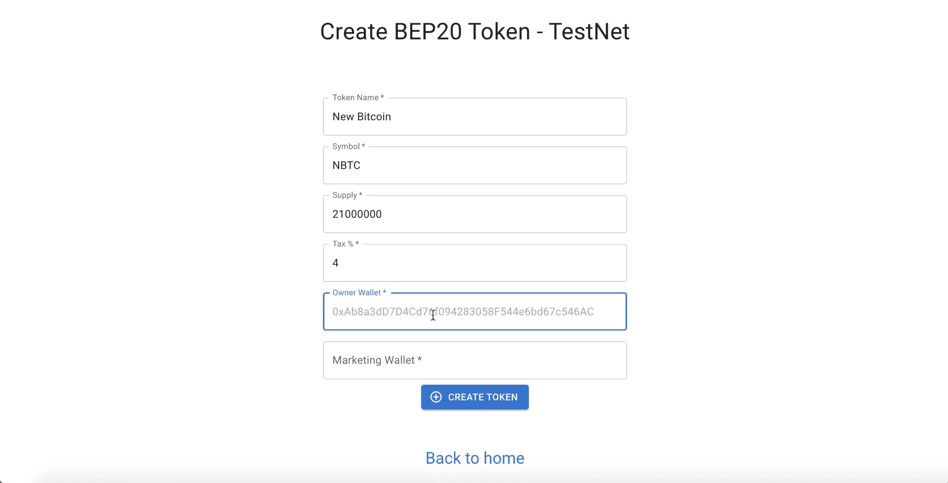
pyautogui.write('0xAb8a3dD7D4Cd76f094283058F544e6bd67c546AC')
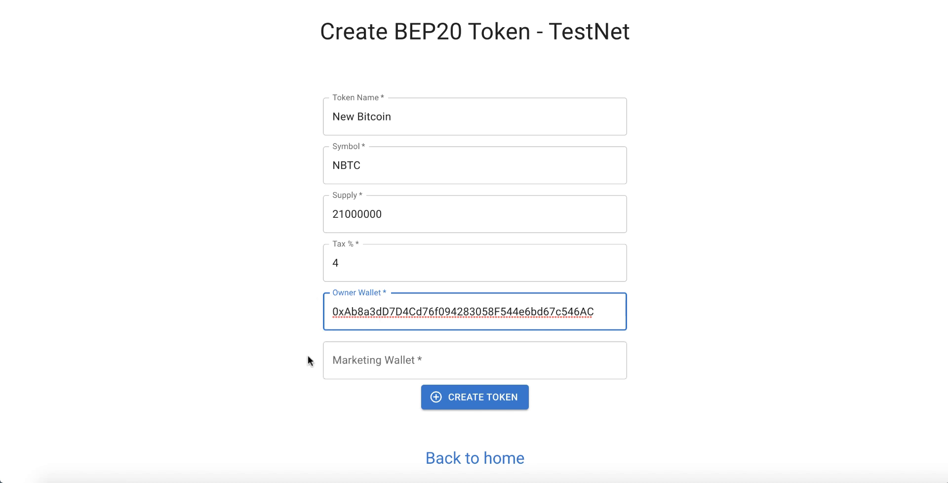
pyautogui.press('Tab')
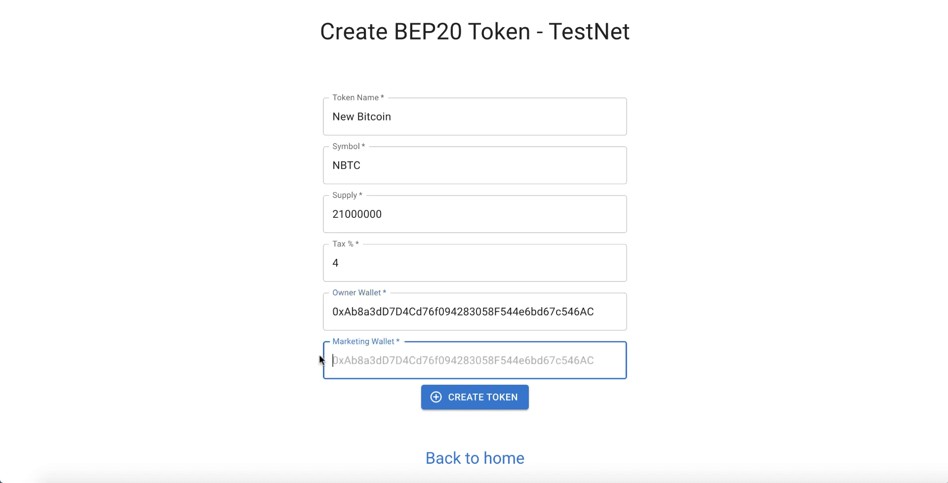
pyautogui.write('0xAb8a3dD7D4Cd76f094283058F544e6bd67c546AC')
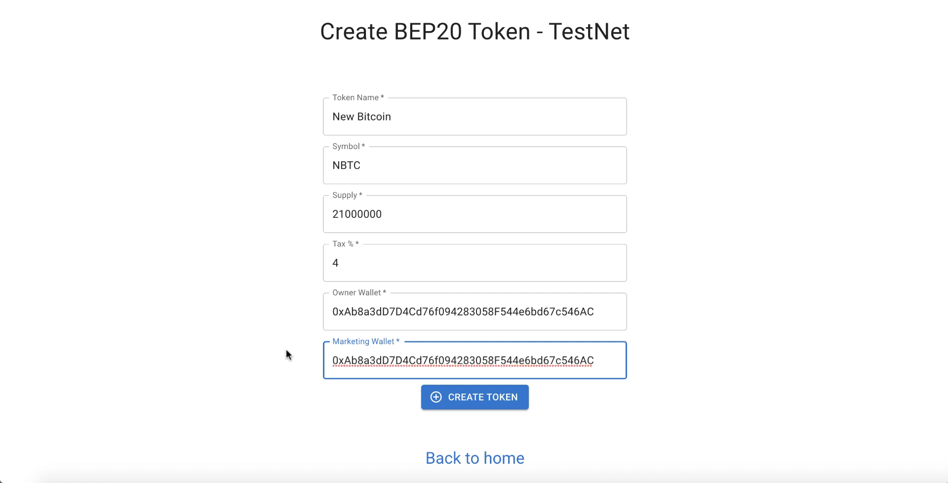
pyautogui.click(279, 348)
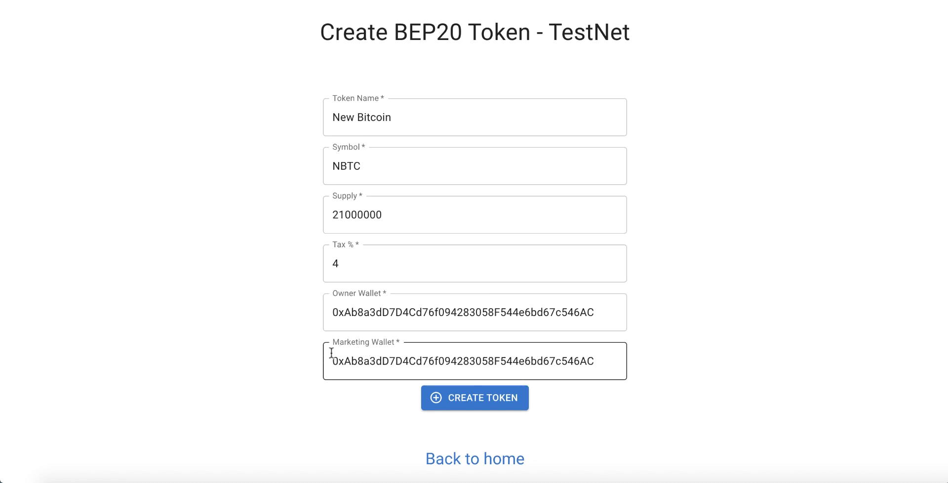
pyautogui.scroll(1, 331, 352)
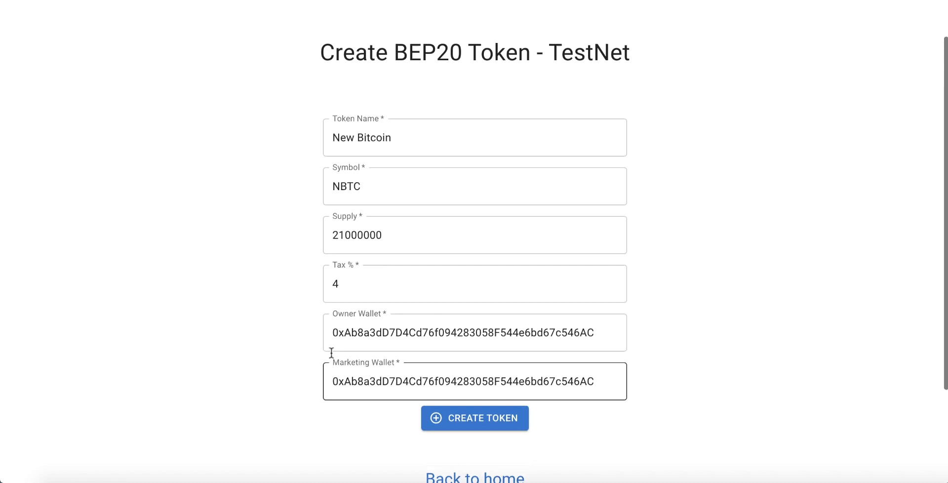
# Step: Submit the New Bitcoin form, approve the MetaMask transaction, and dismiss the token-created alert
pyautogui.click(486, 427)
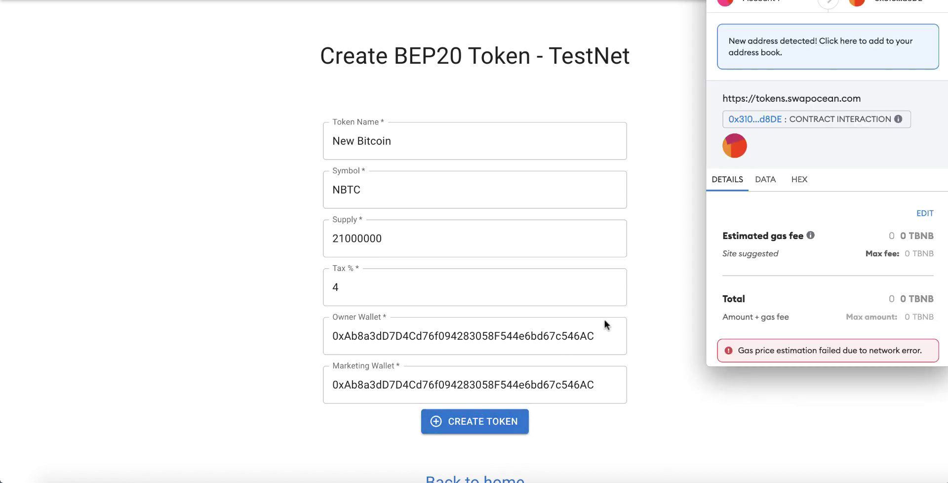
pyautogui.scroll(-2, 789, 271)
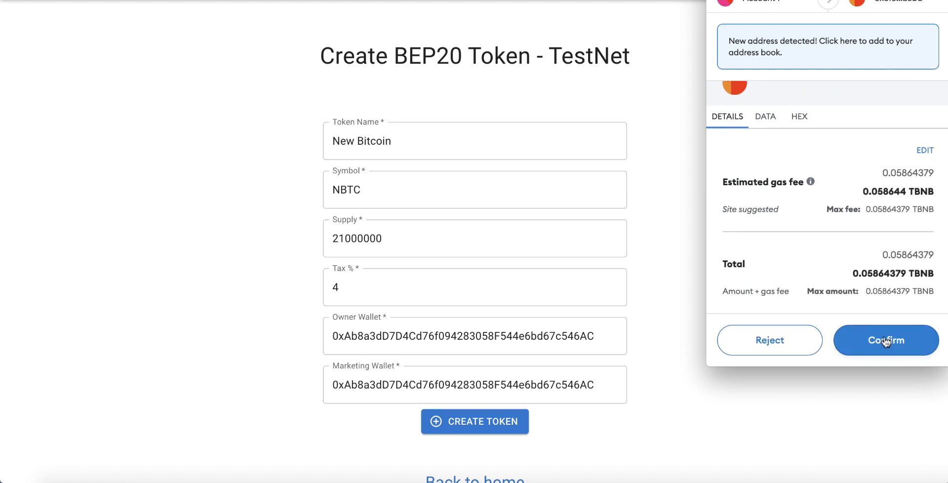
pyautogui.click(886, 340)
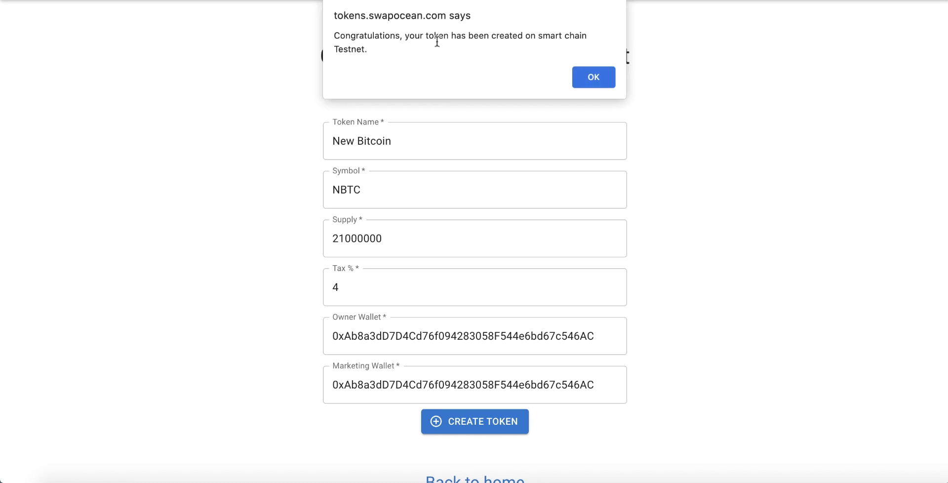
pyautogui.click(591, 80)
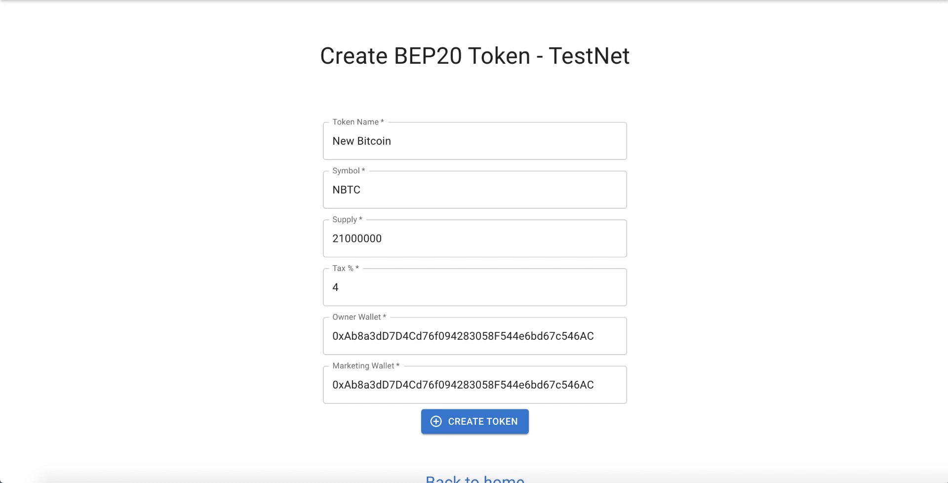
# Step: Open the confirmed Contract interaction from MetaMask Activity on the BscScan block explorer
pyautogui.hotkey('alt', 'shift', 'm')
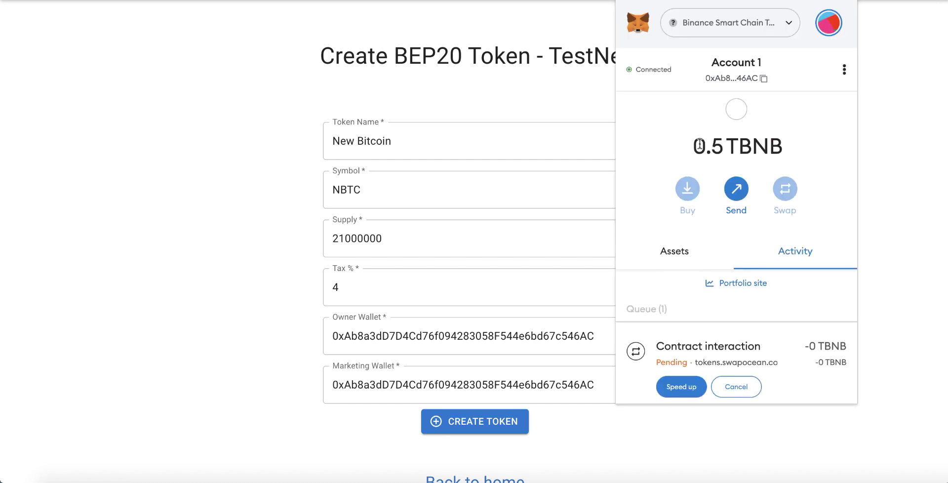
pyautogui.scroll(-3, 698, 148)
pyautogui.scroll(3, 691, 223)
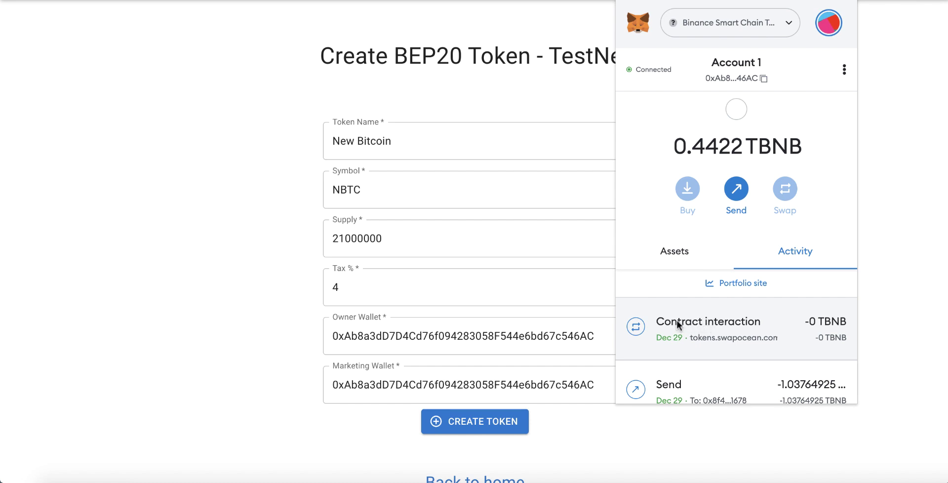
pyautogui.click(733, 321)
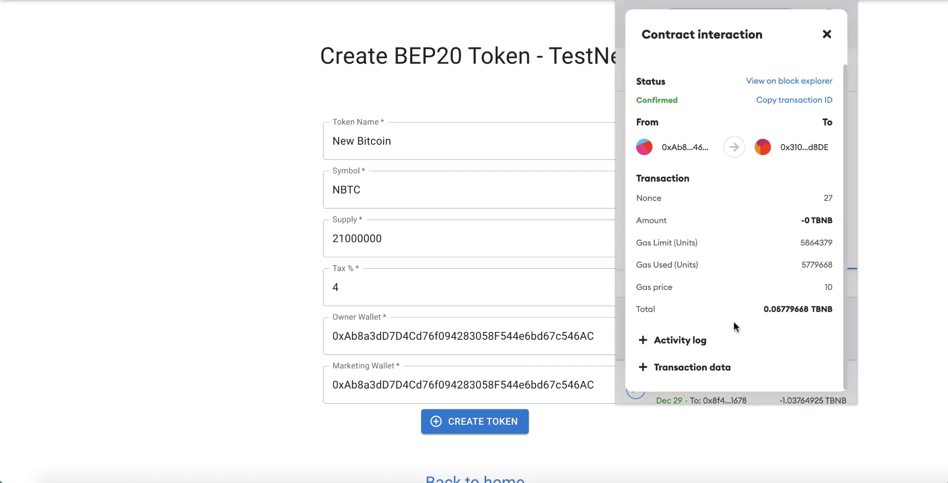
pyautogui.click(780, 82)
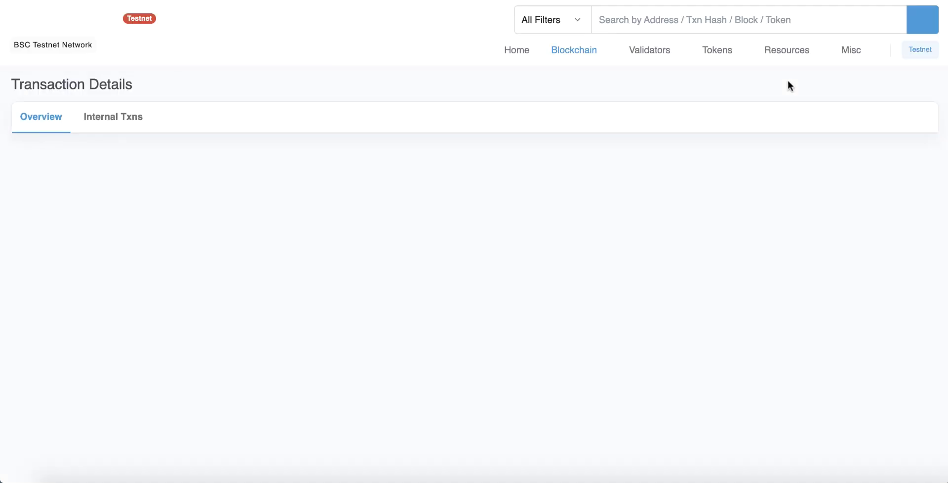
# Step: Review the transaction details, noting the 21,000,000 tokens transferred
pyautogui.scroll(-3, 611, 237)
pyautogui.scroll(2, 611, 237)
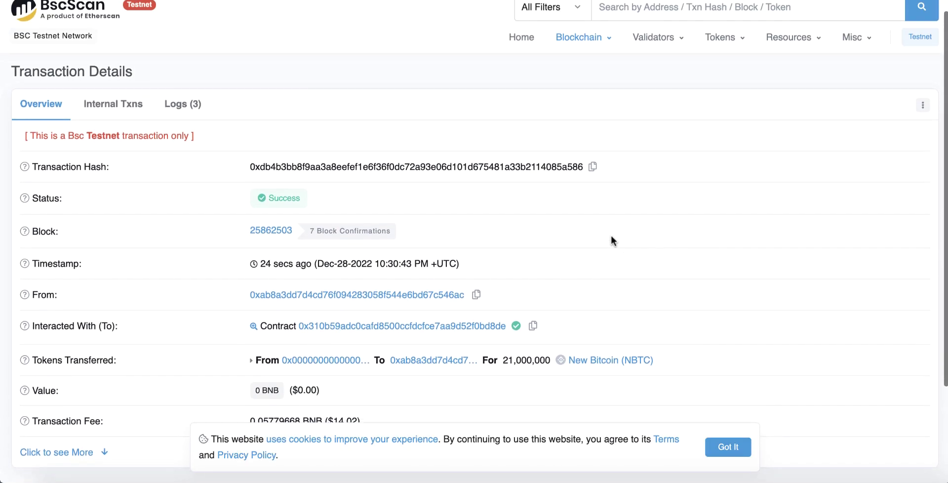
pyautogui.scroll(-2, 611, 241)
pyautogui.scroll(3, 611, 241)
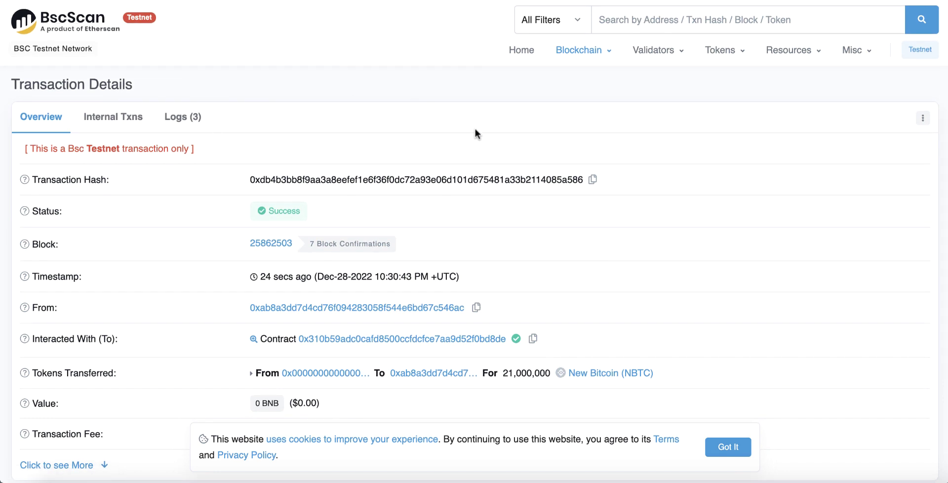
pyautogui.scroll(-3, 549, 156)
pyautogui.scroll(2, 612, 266)
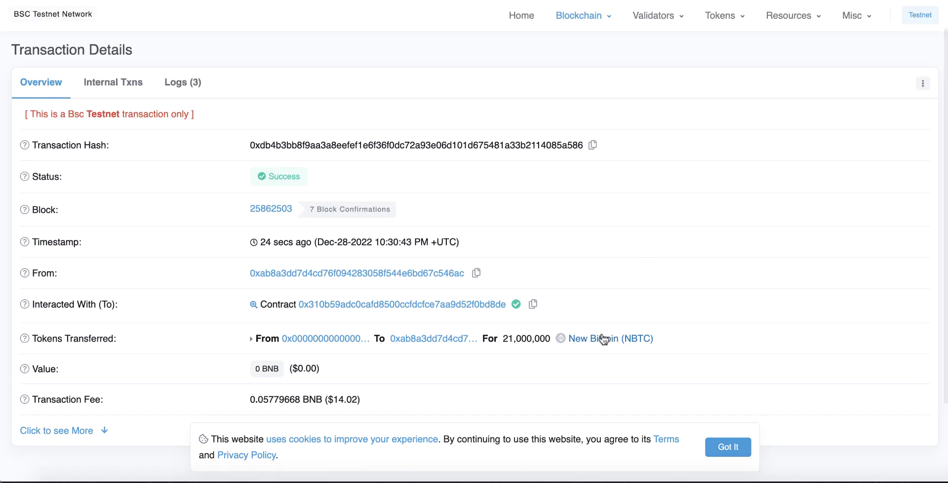
pyautogui.doubleClick(530, 340)
pyautogui.click(562, 366)
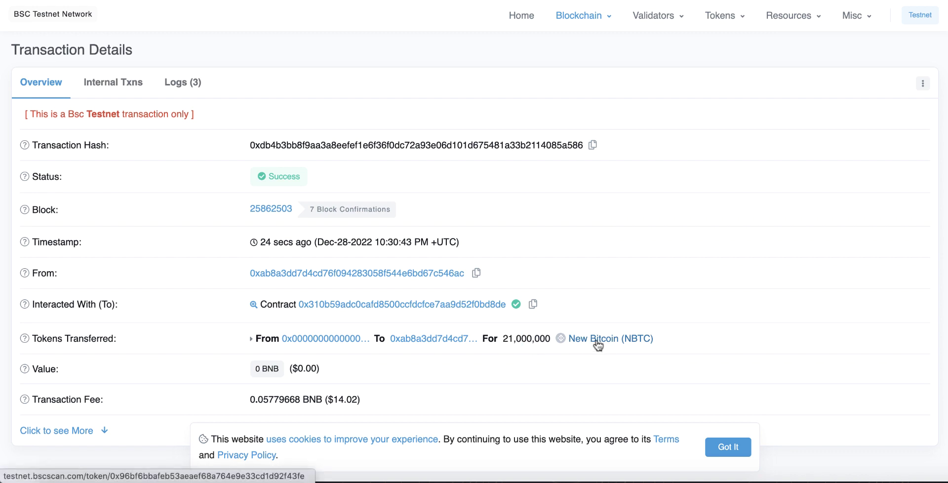
# Step: Open the New Bitcoin (NBTC) token page and highlight its 21,000,000 NBTC total supply
pyautogui.click(596, 340)
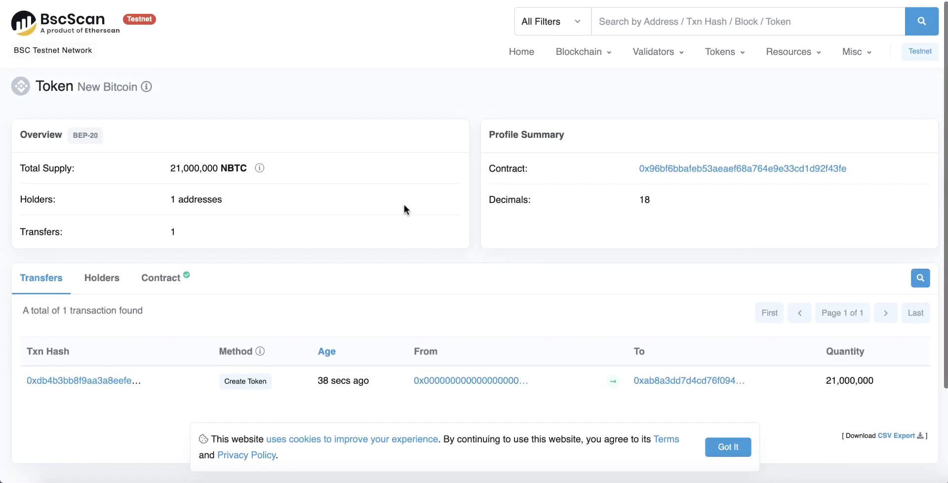
pyautogui.scroll(-1, 346, 205)
pyautogui.moveTo(80, 85); pyautogui.dragTo(131, 85)
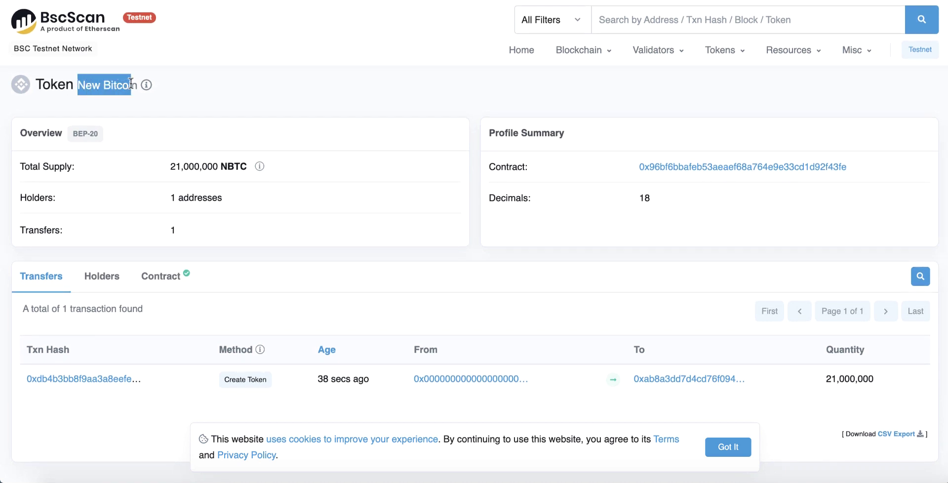
pyautogui.moveTo(170, 166); pyautogui.dragTo(248, 166)
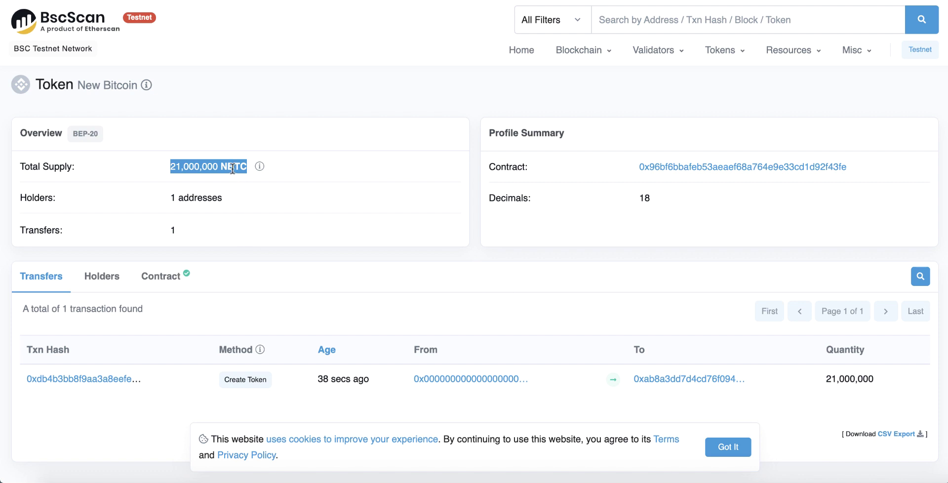
pyautogui.click(249, 176)
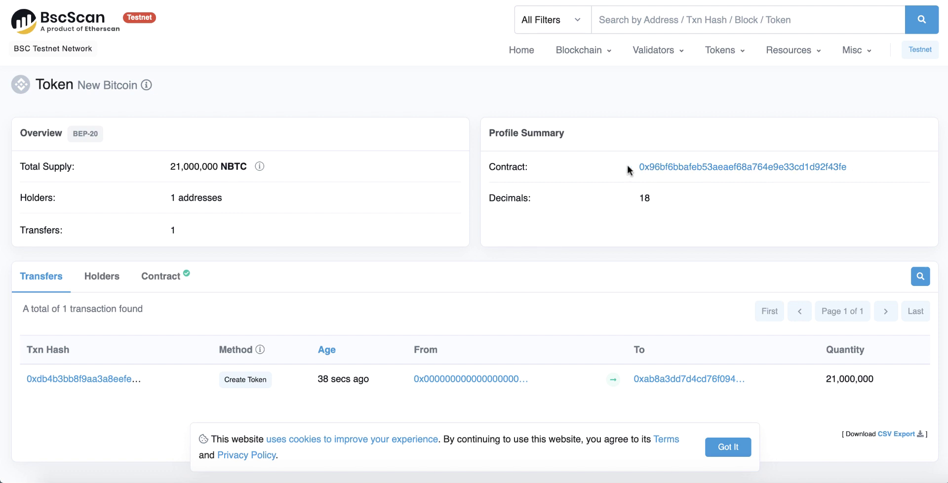
# Step: Copy the NBTC contract address from BscScan and paste it into MetaMask's Import tokens form
pyautogui.click(857, 168)
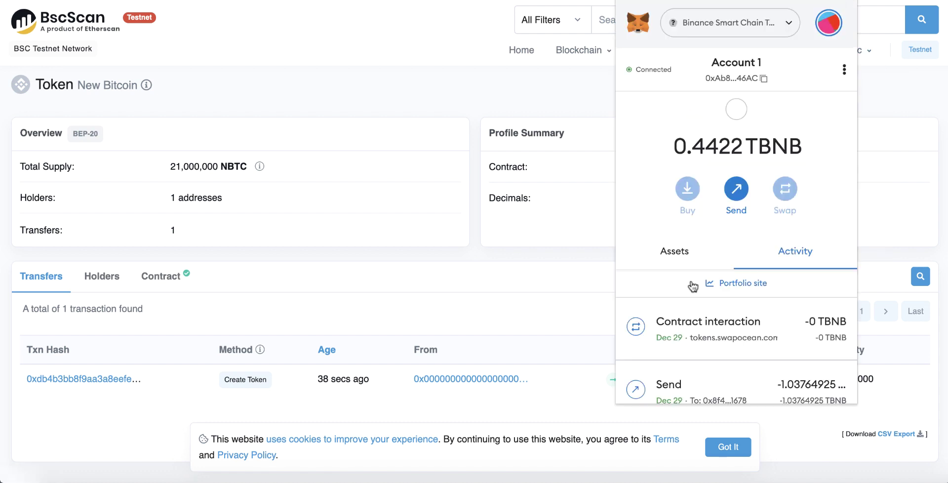
pyautogui.click(676, 262)
pyautogui.scroll(-1, 690, 261)
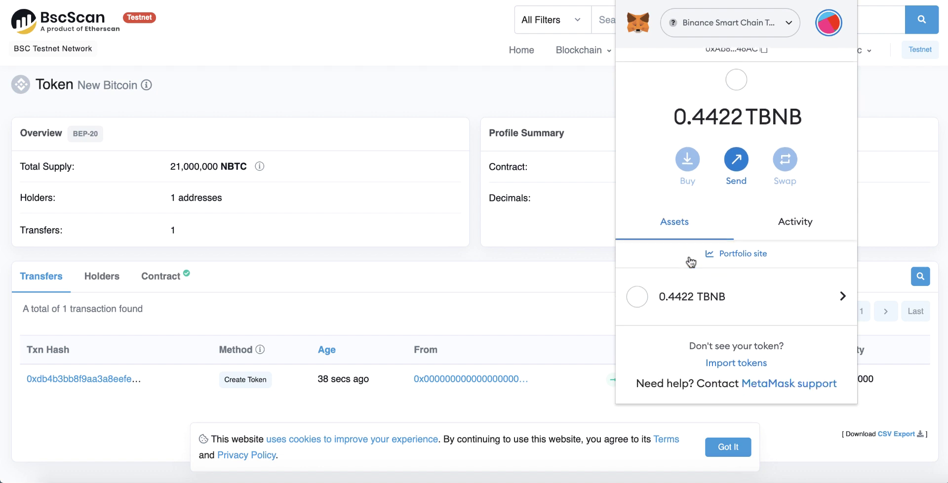
pyautogui.click(740, 364)
pyautogui.click(674, 248)
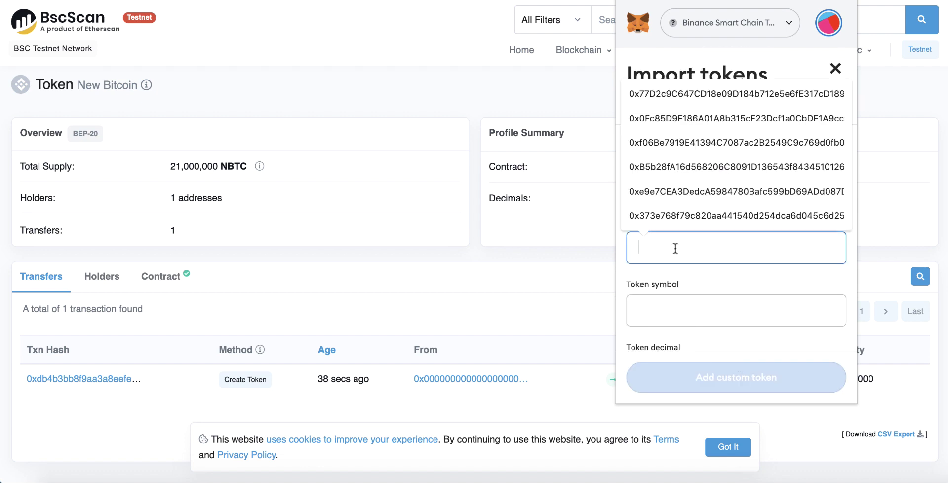
pyautogui.hotkey('ctrl', 'v')
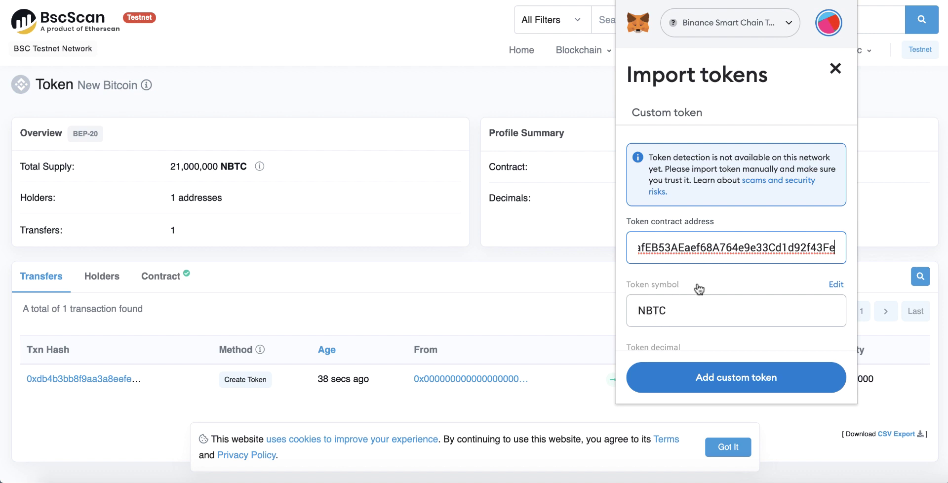
# Step: Add NBTC as a custom token and import it, confirming the 21000000 NBTC balance
pyautogui.scroll(-2, 639, 286)
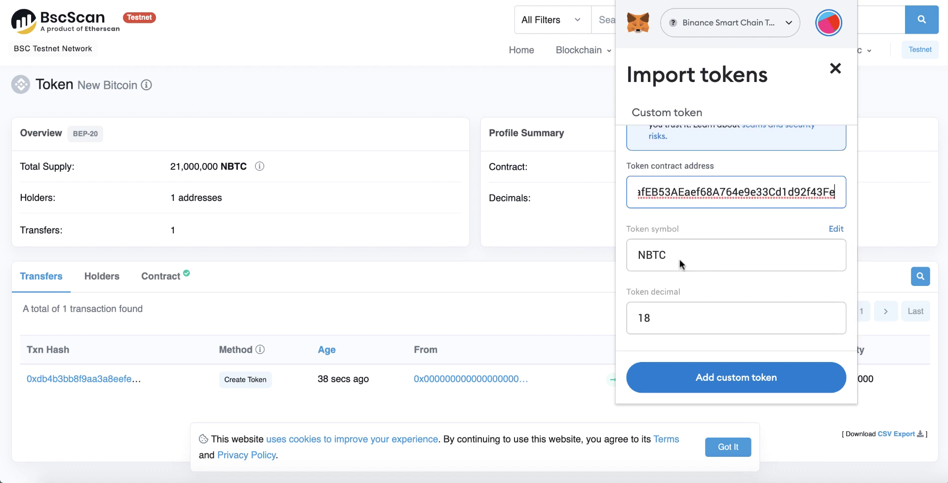
pyautogui.click(721, 383)
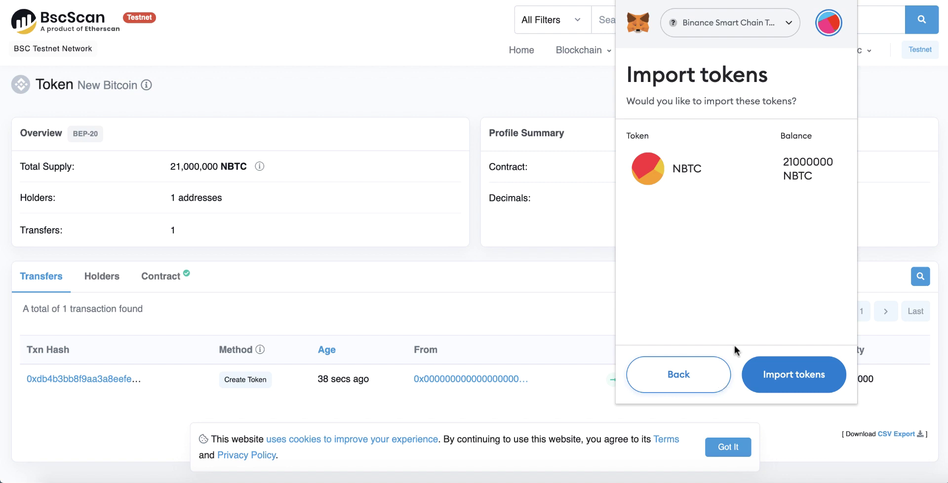
pyautogui.moveTo(672, 168); pyautogui.dragTo(700, 170)
pyautogui.moveTo(783, 161); pyautogui.dragTo(820, 164)
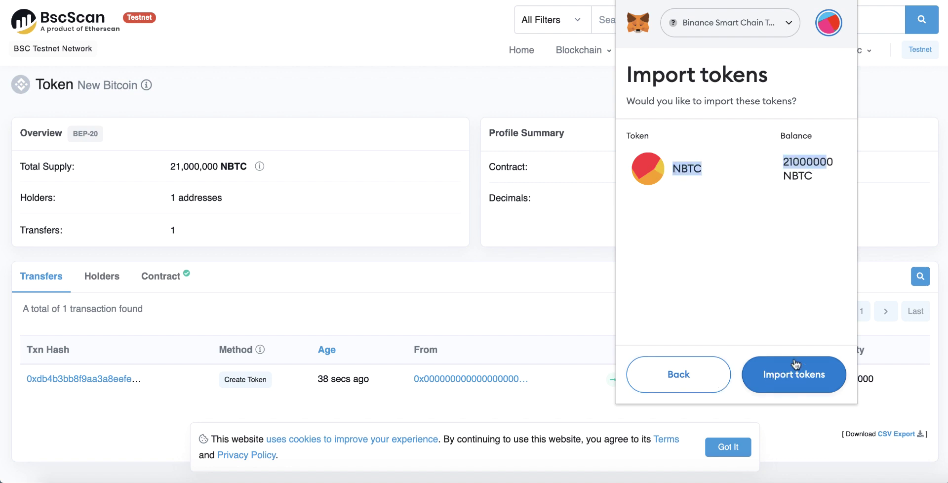
pyautogui.click(791, 376)
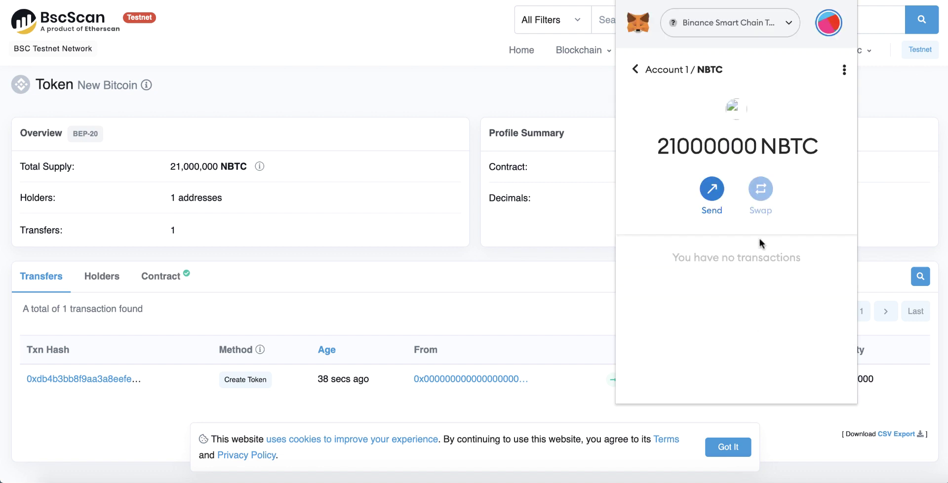
# Step: Return to the account overview and check NBTC listed alongside the 0.4422 TBNB balance
pyautogui.click(661, 71)
pyautogui.scroll(-2, 674, 275)
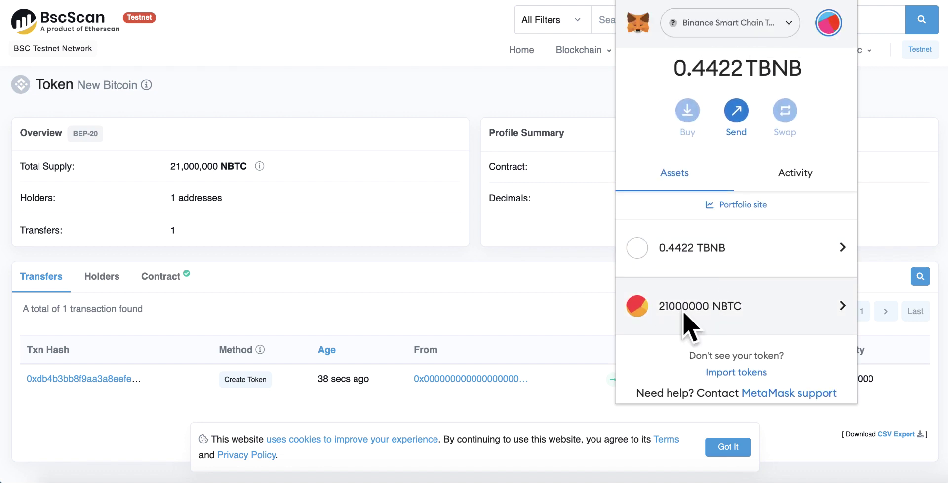
pyautogui.scroll(2, 683, 321)
pyautogui.scroll(-2, 755, 313)
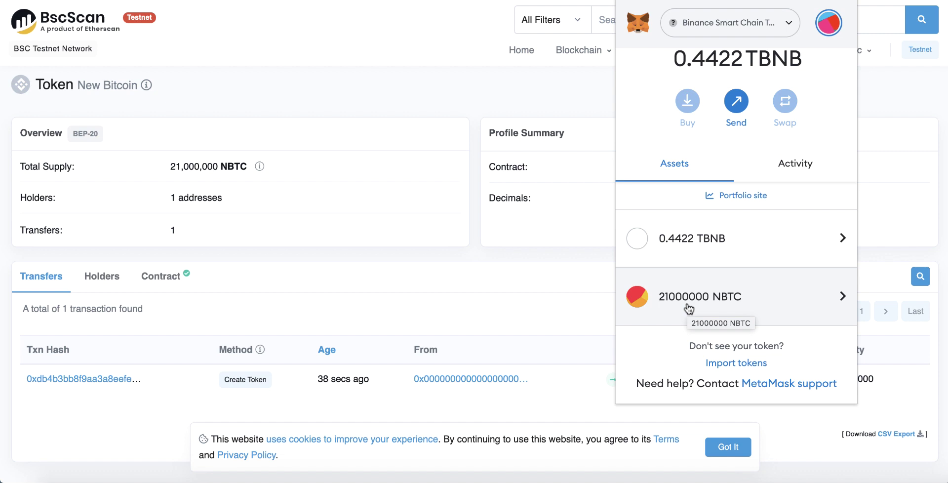
pyautogui.scroll(2, 688, 309)
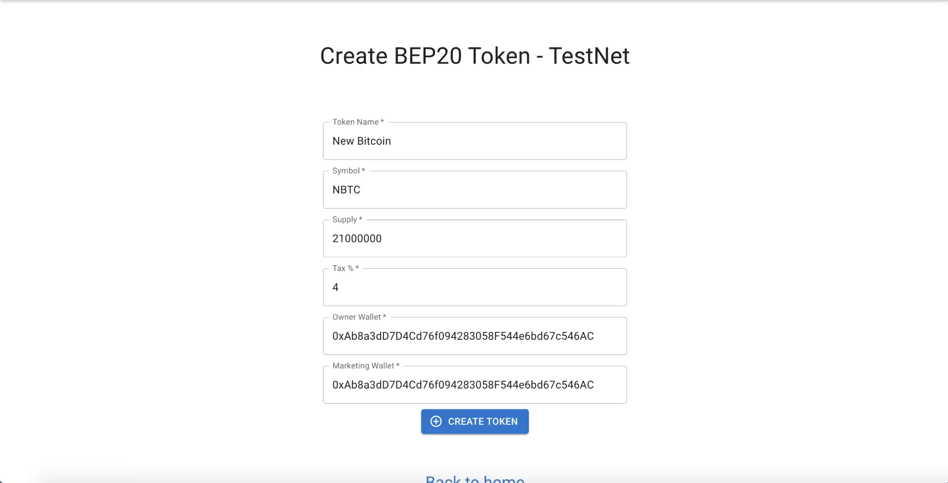
# Step: Leave the filled TestNet form via 'Back to home' for the Tokens Creator home page
pyautogui.scroll(-2, 486, 270)
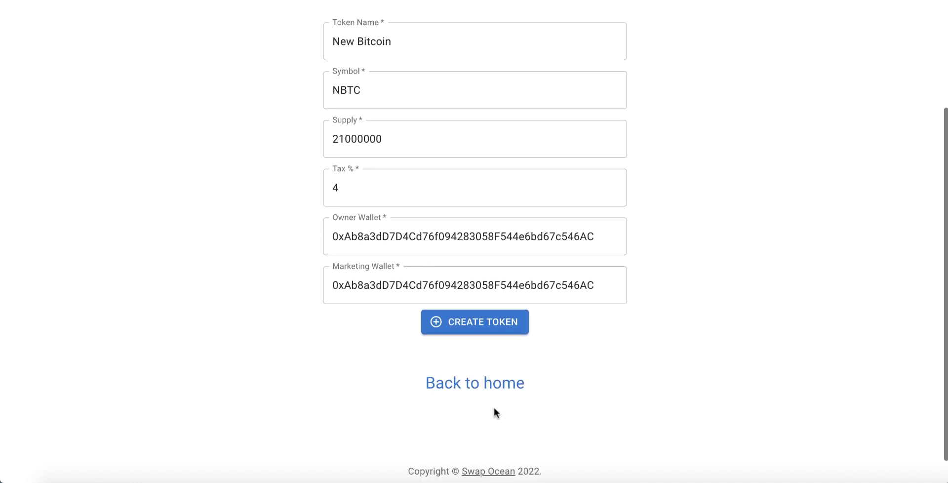
pyautogui.click(482, 389)
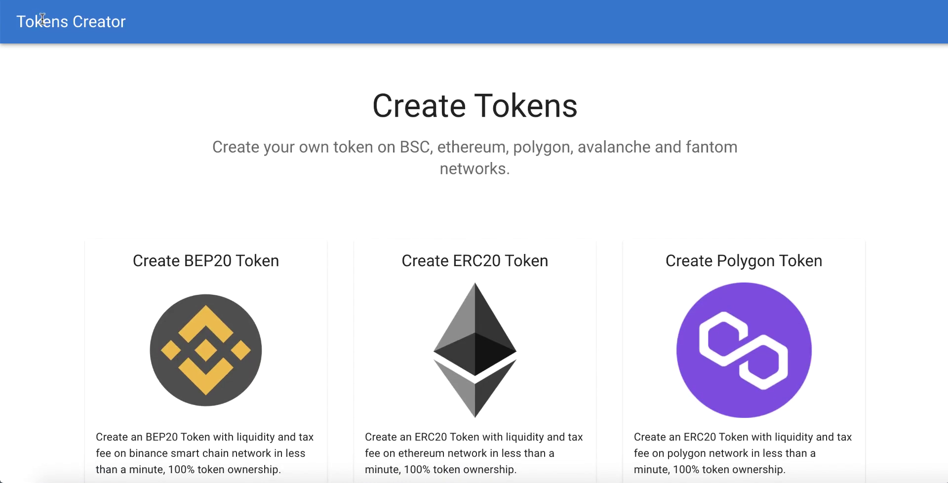
pyautogui.scroll(-2, 291, 113)
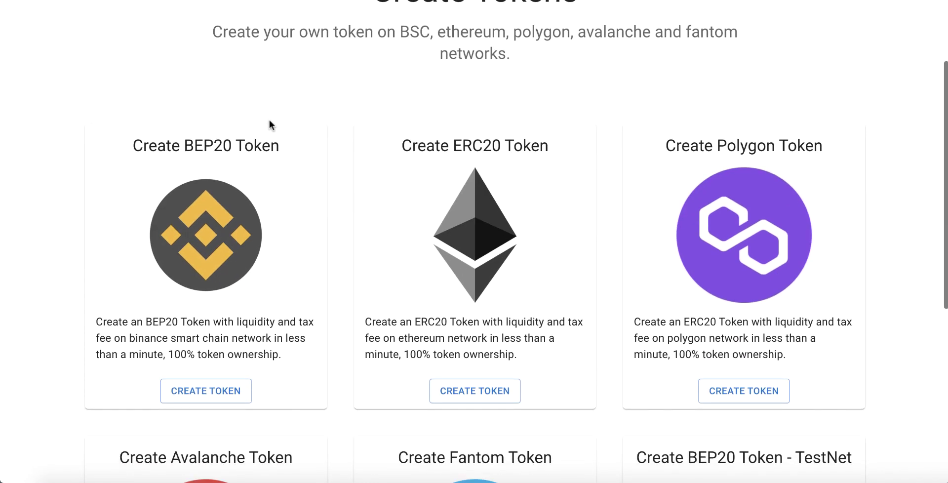
# Step: Highlight the BEP20, ERC20, Polygon, Avalanche and Fantom token card titles
pyautogui.moveTo(183, 147); pyautogui.dragTo(264, 148)
pyautogui.moveTo(472, 147); pyautogui.dragTo(547, 148)
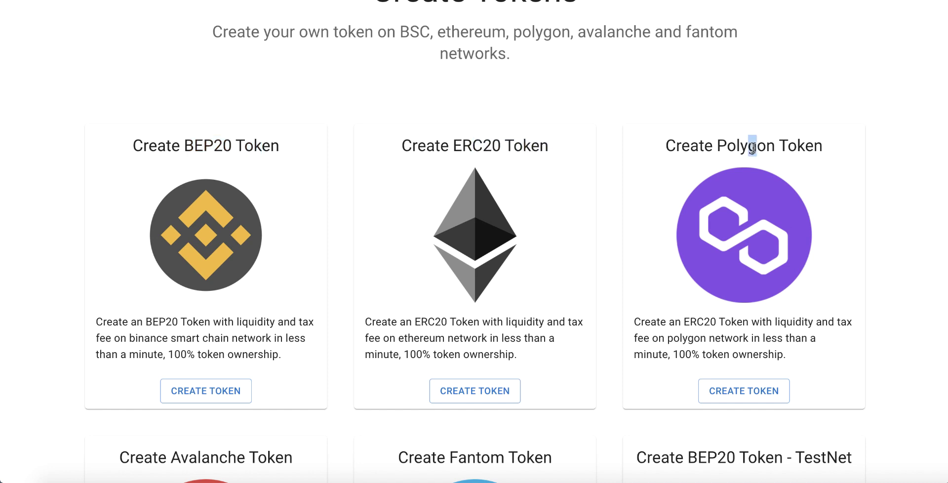
pyautogui.moveTo(749, 146); pyautogui.dragTo(811, 146)
pyautogui.scroll(-4, 622, 133)
pyautogui.moveTo(188, 204); pyautogui.dragTo(257, 206)
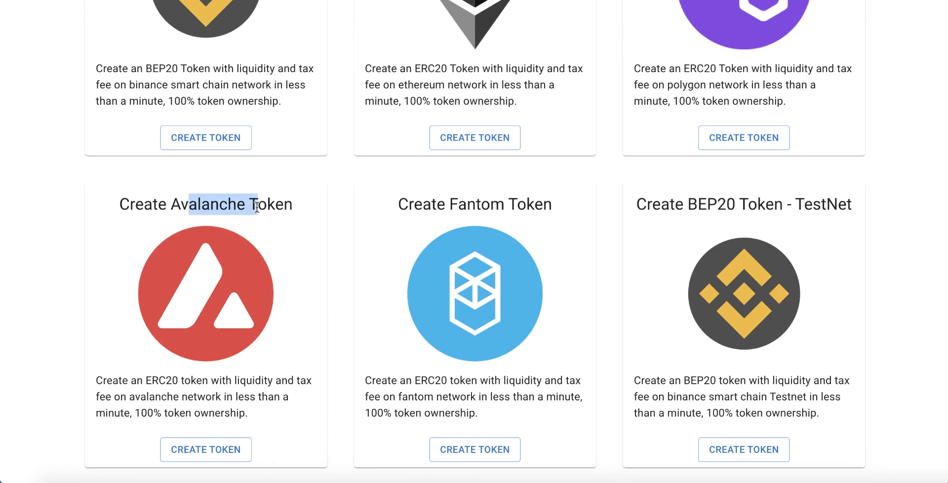
pyautogui.moveTo(475, 204); pyautogui.dragTo(552, 205)
pyautogui.scroll(4, 503, 192)
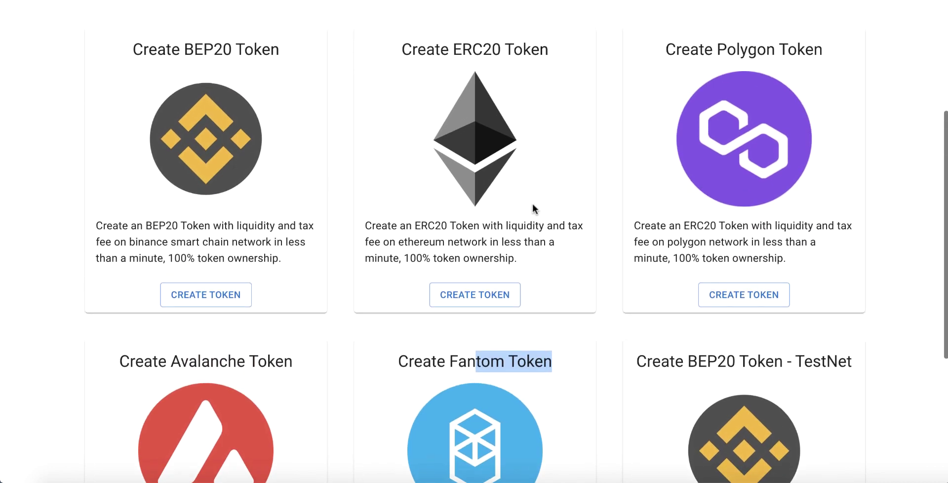